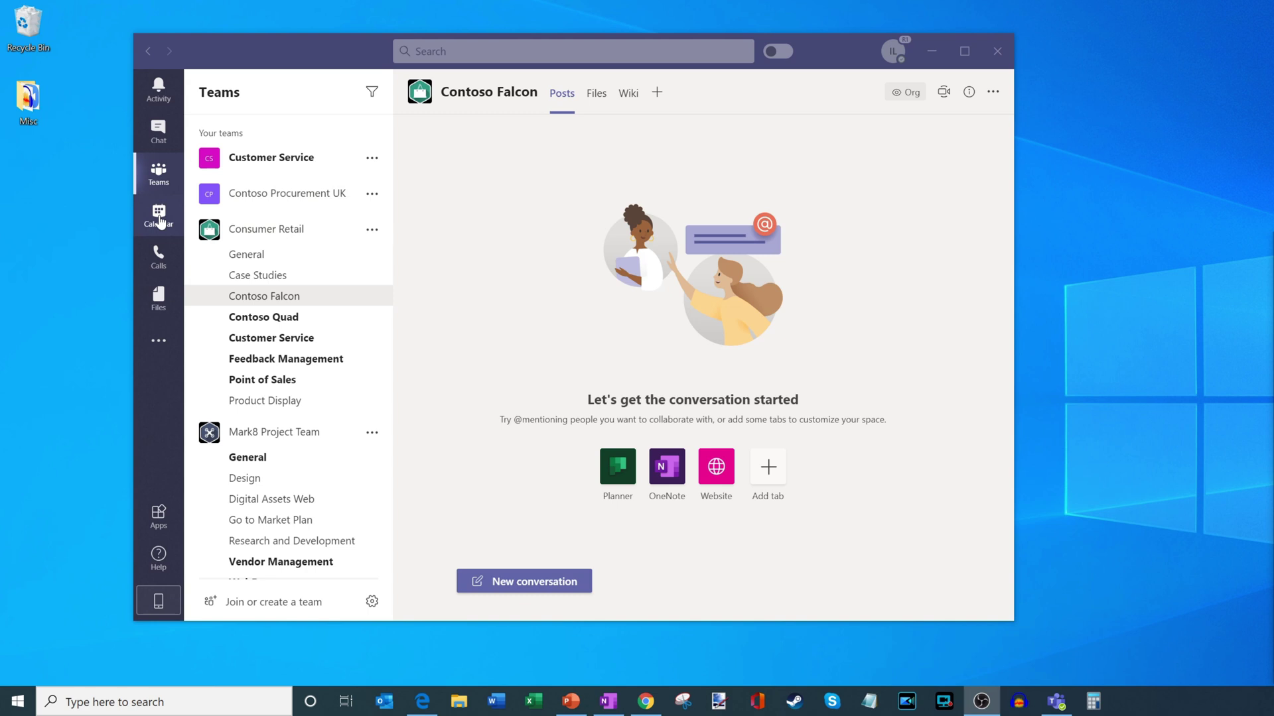
Open the Fun with Polls meeting on the calendar and start joining it.
left_click(159, 220)
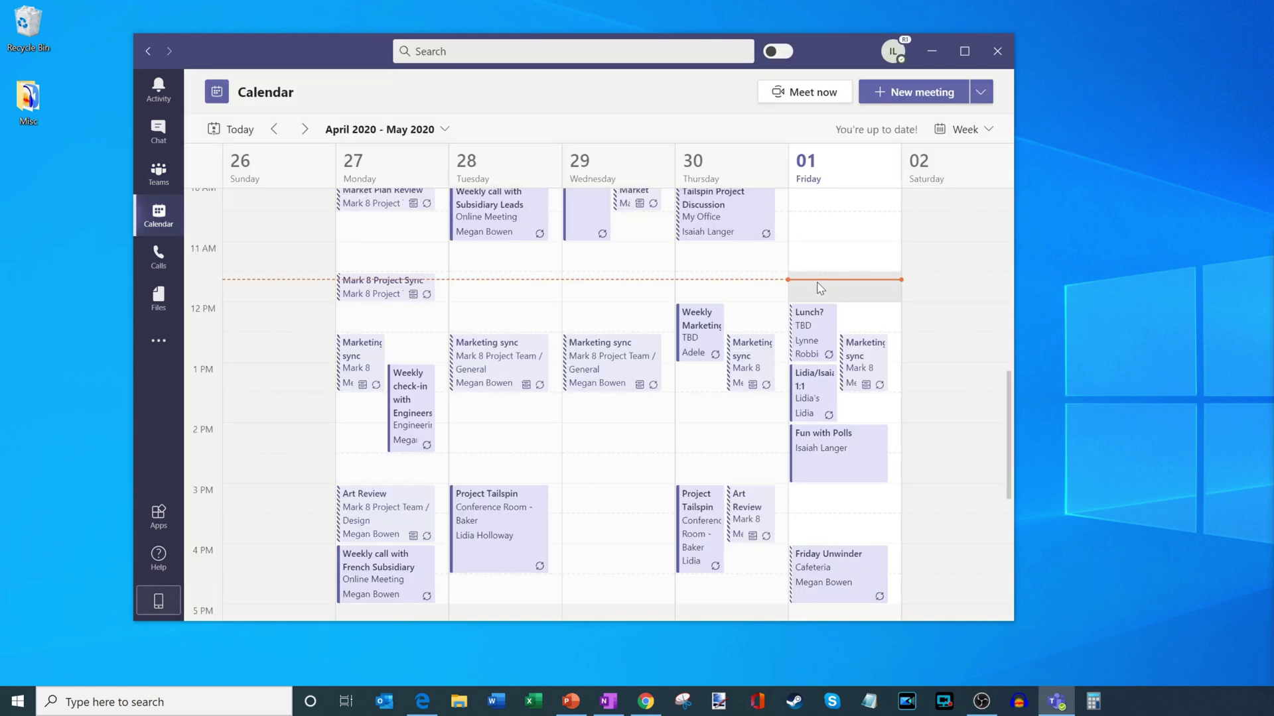
left_click(847, 466)
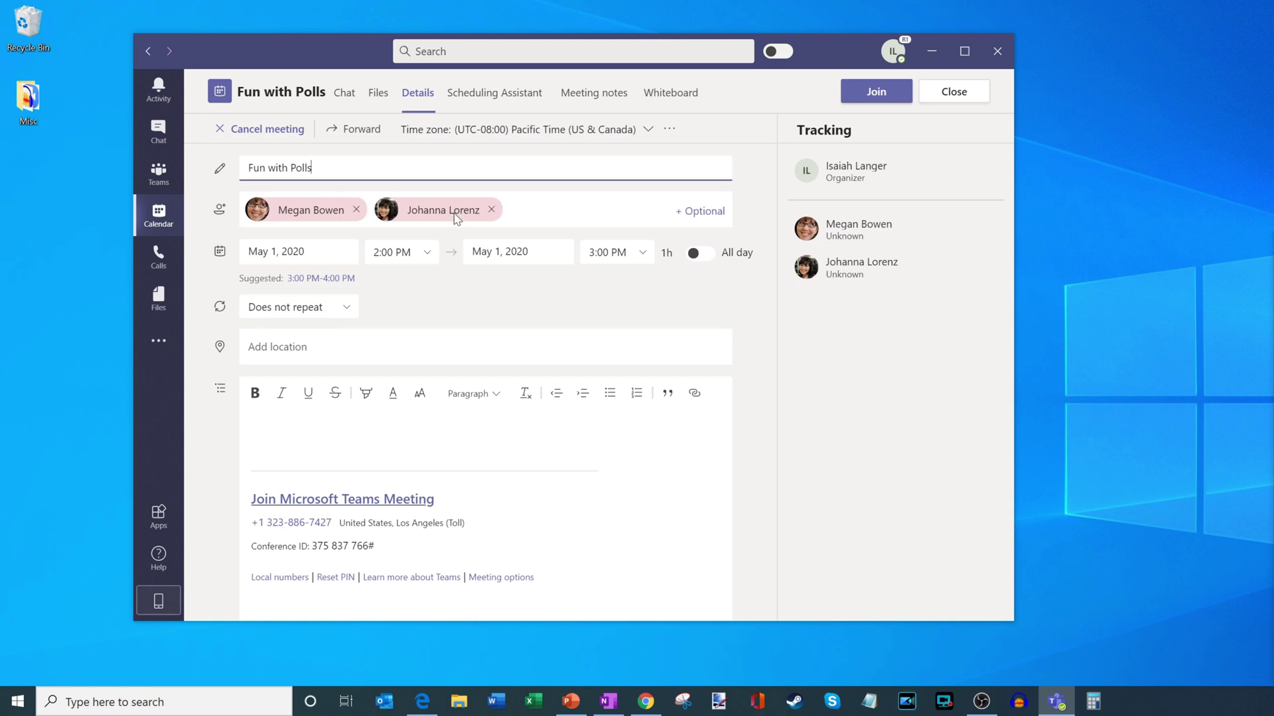
left_click(892, 98)
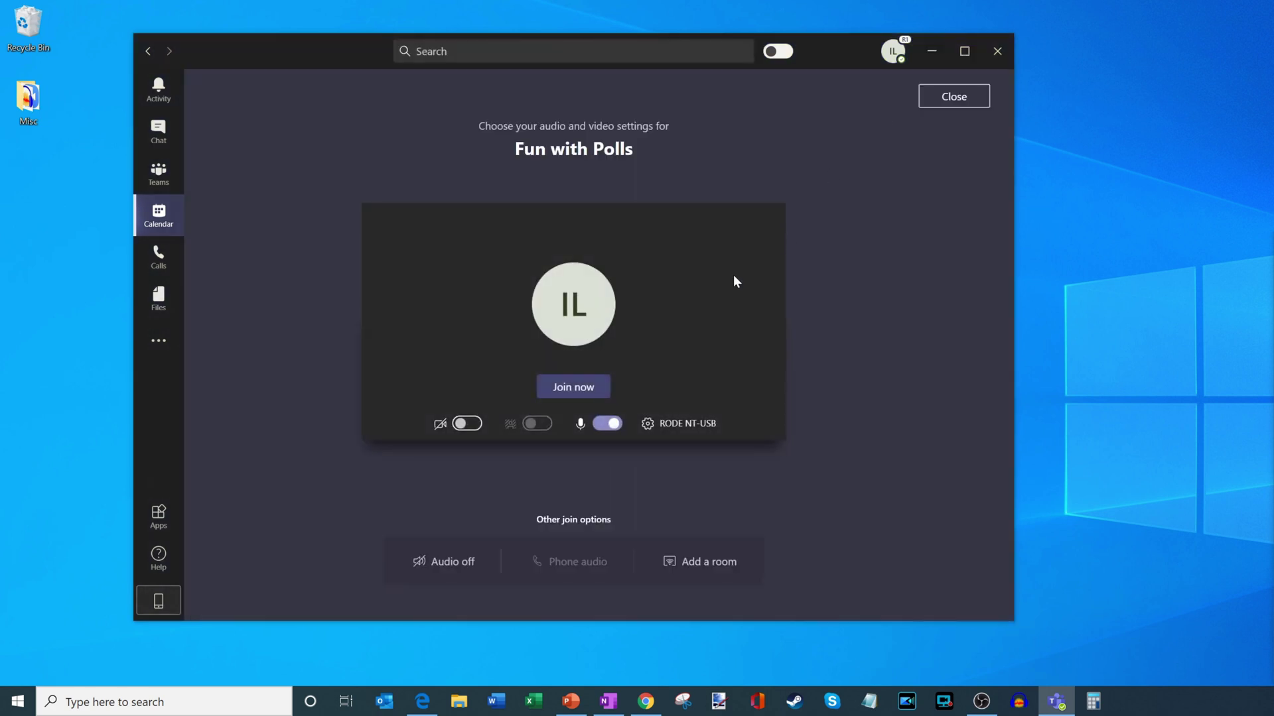
Join the Fun with Polls meeting with the microphone turned off.
left_click(603, 424)
left_click(583, 391)
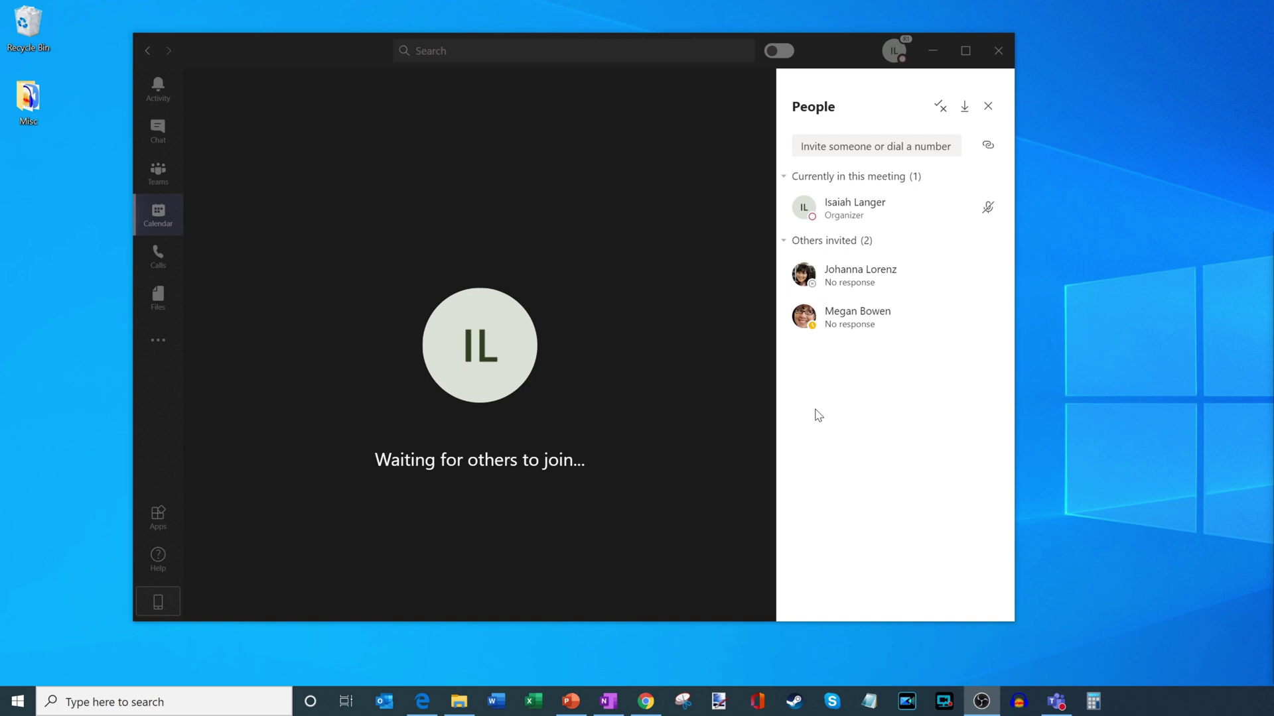
Minimize the meeting, start signing in on office.com in Edge, then switch to Office Home.
left_click(934, 58)
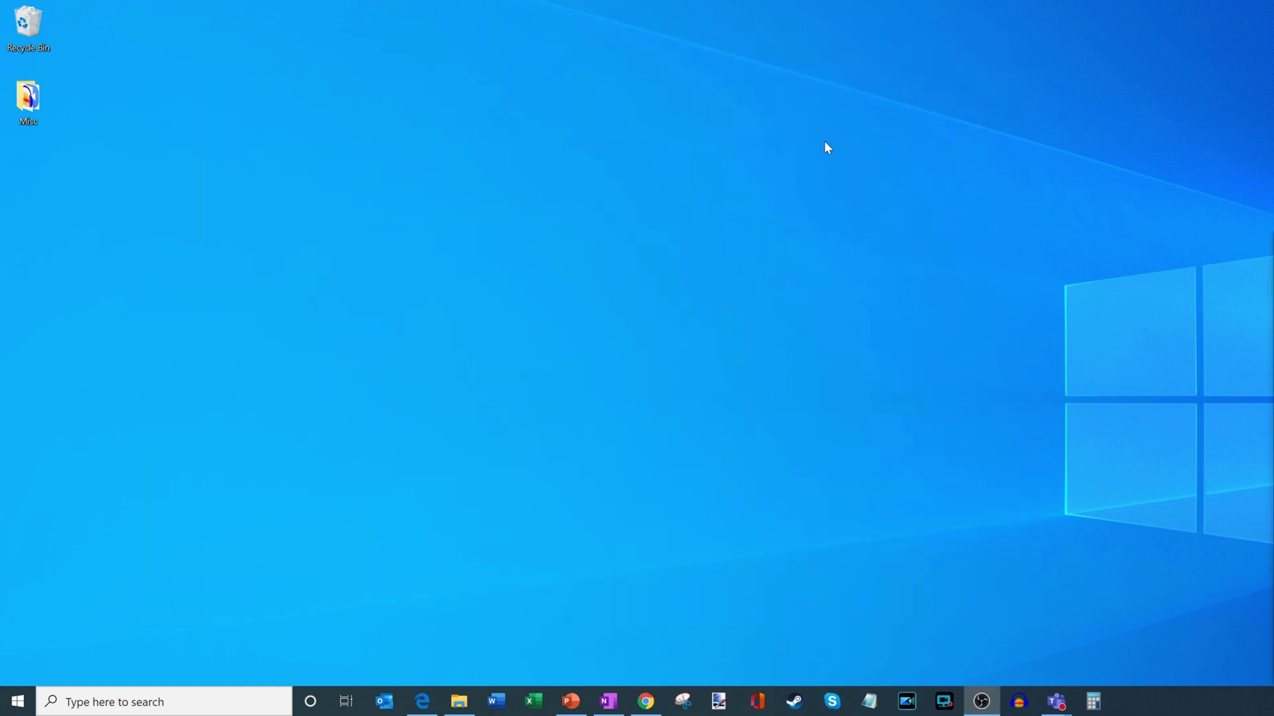
left_click(416, 703)
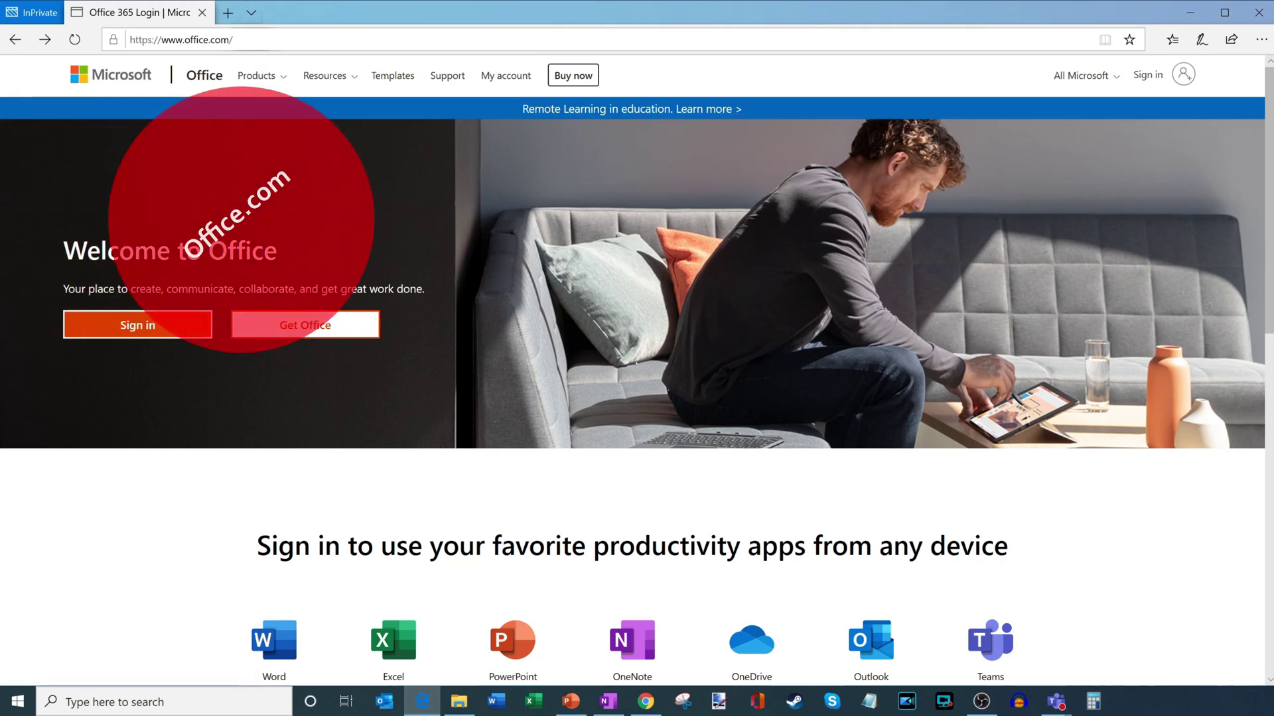
left_click(180, 39)
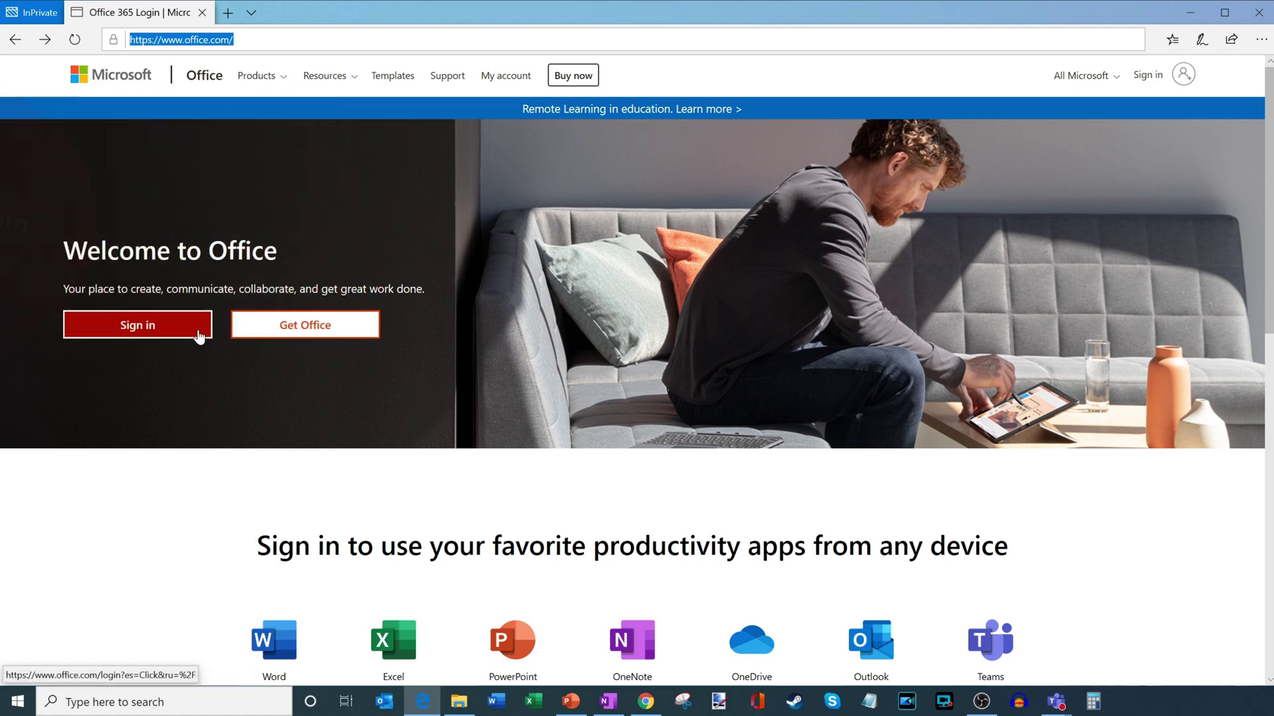
left_click(146, 332)
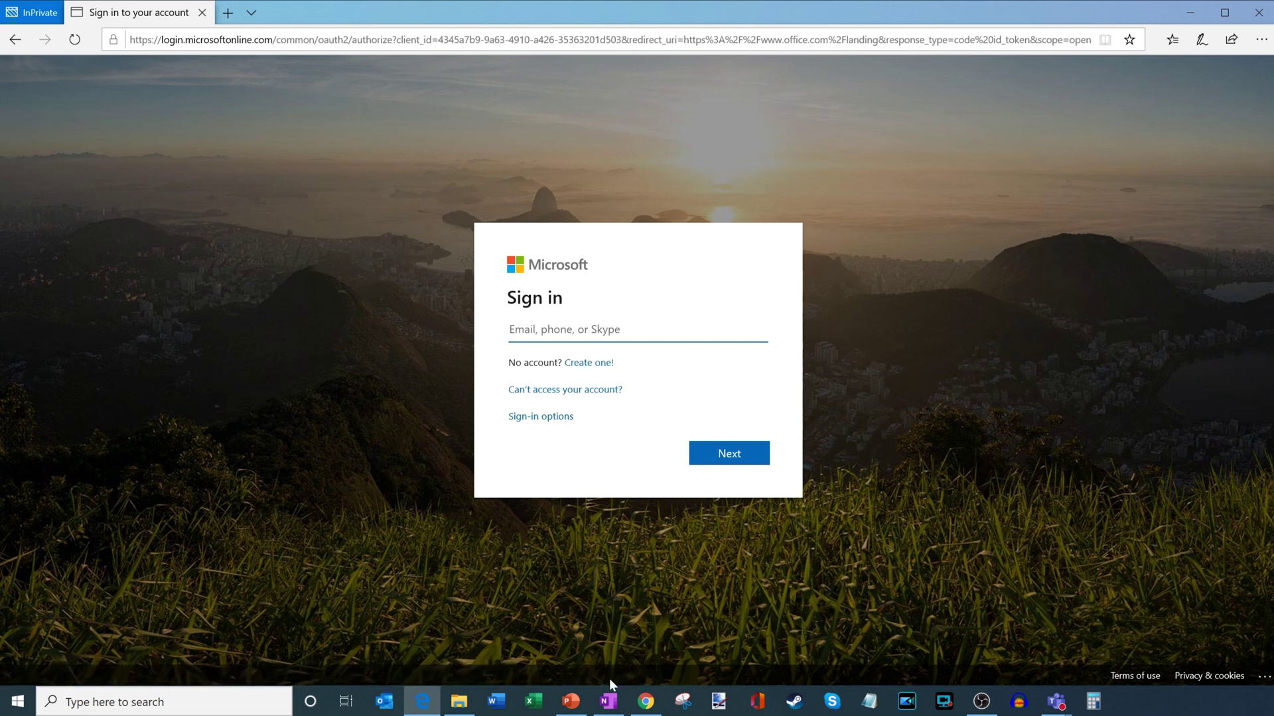
left_click(645, 702)
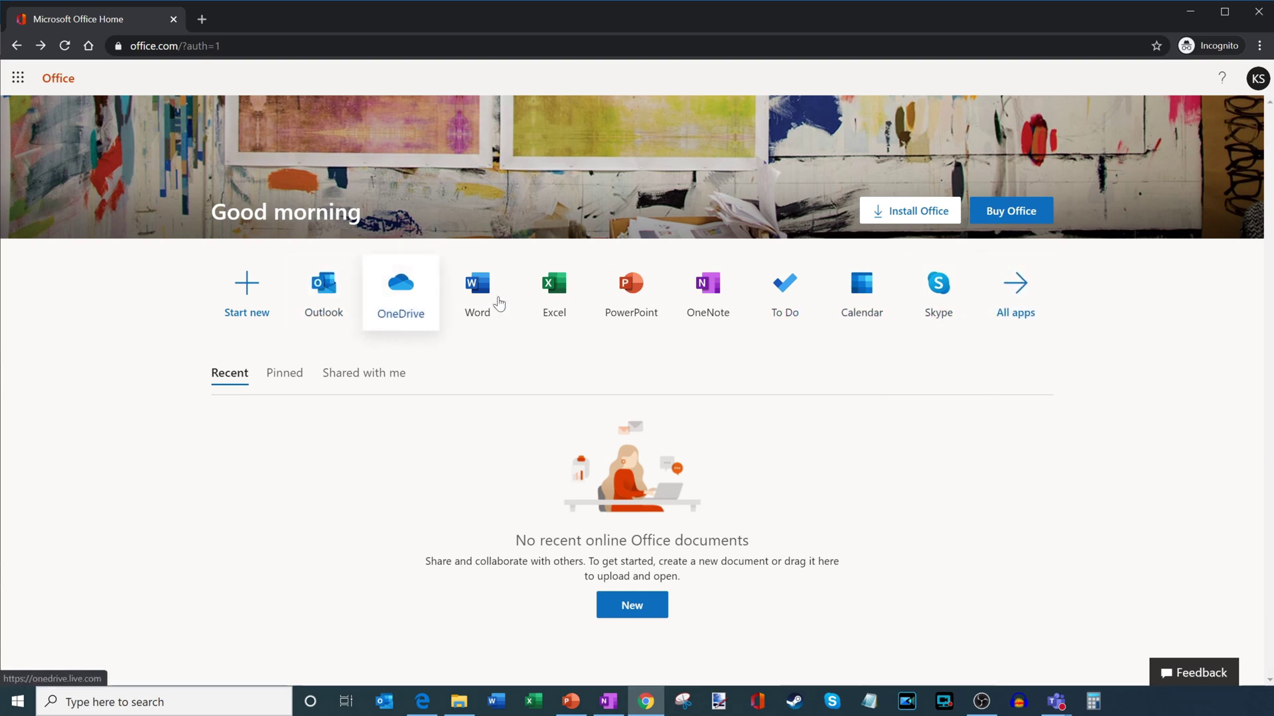
Show all Microsoft 365 apps and open Forms in a new tab.
left_click(1016, 295)
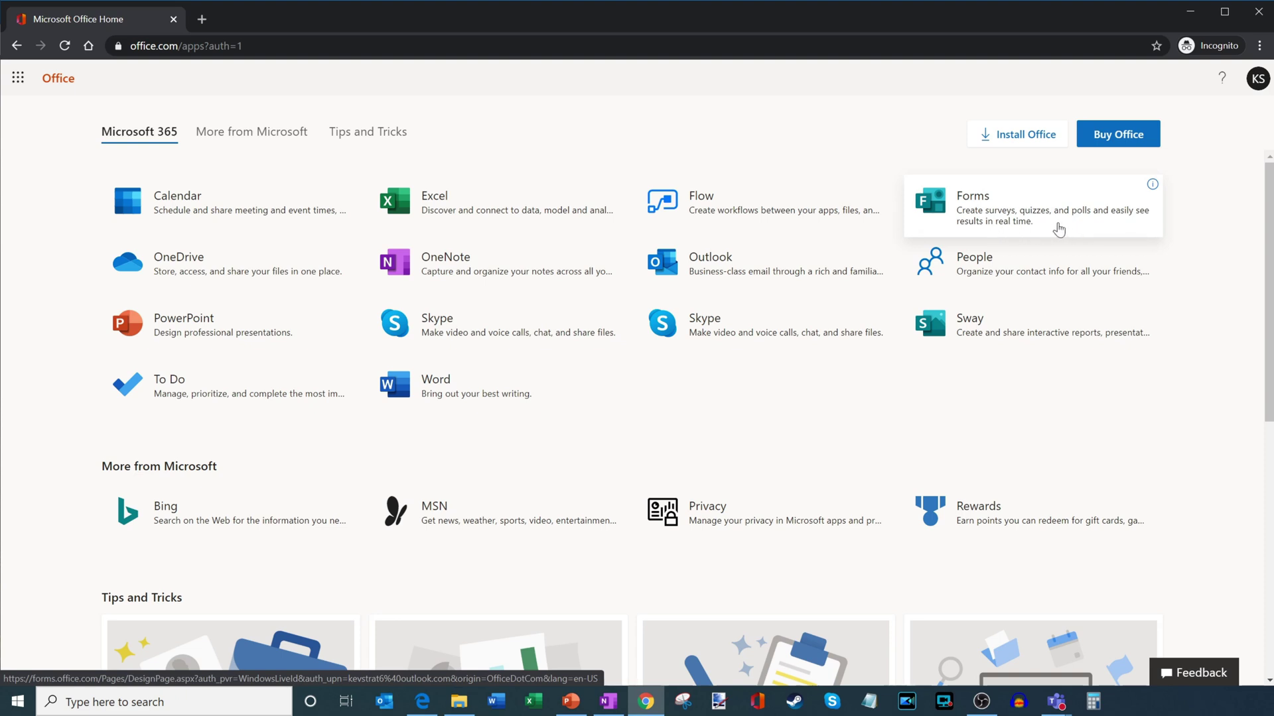
left_click(1058, 229)
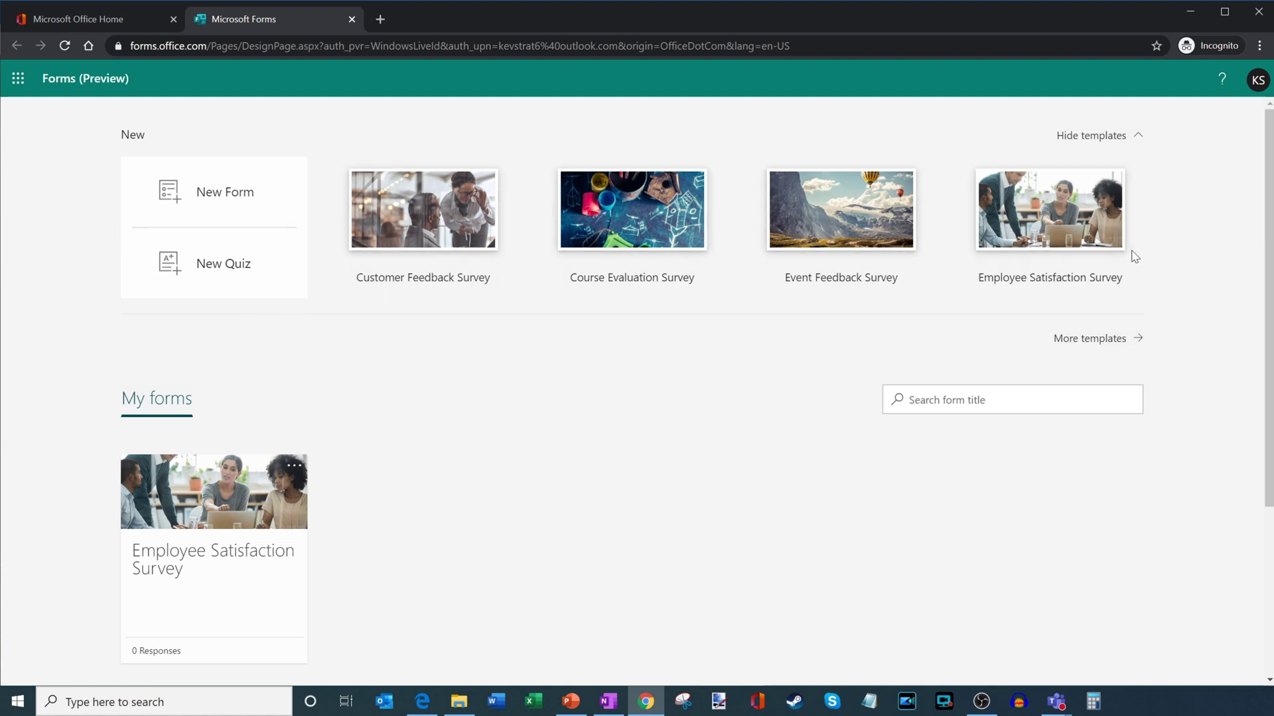
Browse the Forms template gallery, return home, and open the Employee Satisfaction Survey.
left_click(1093, 338)
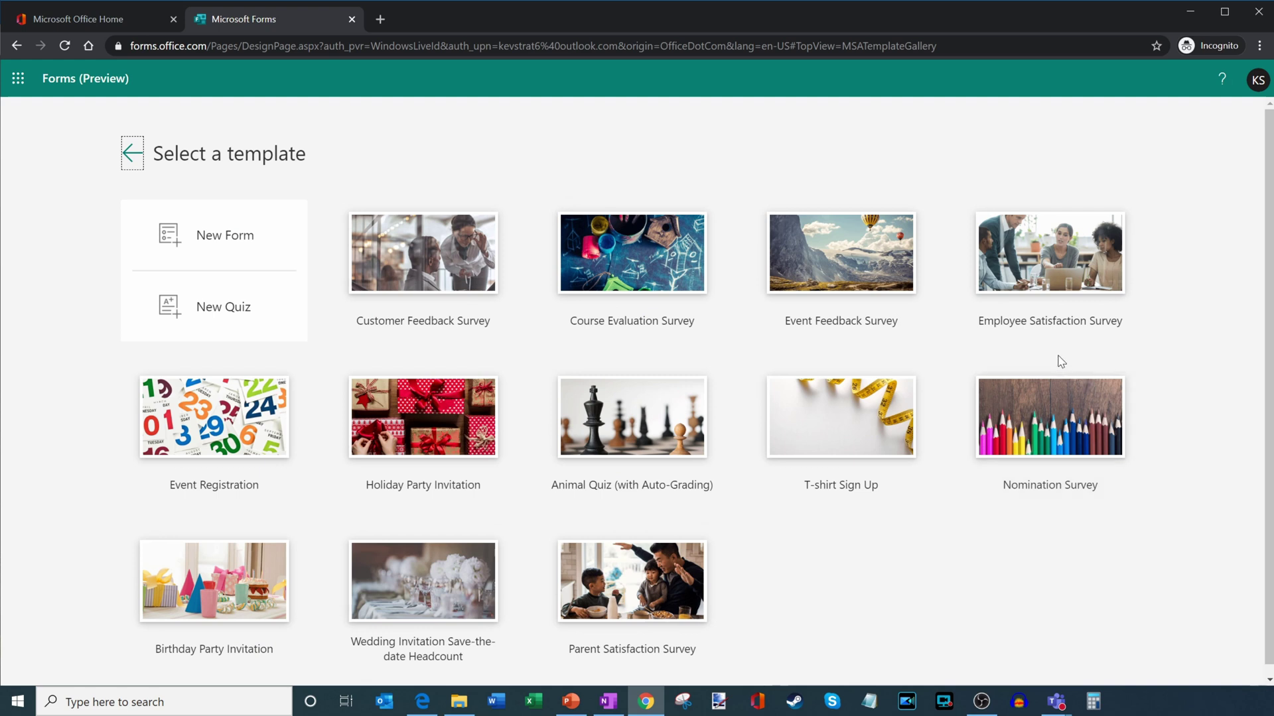
key("alt+Left")
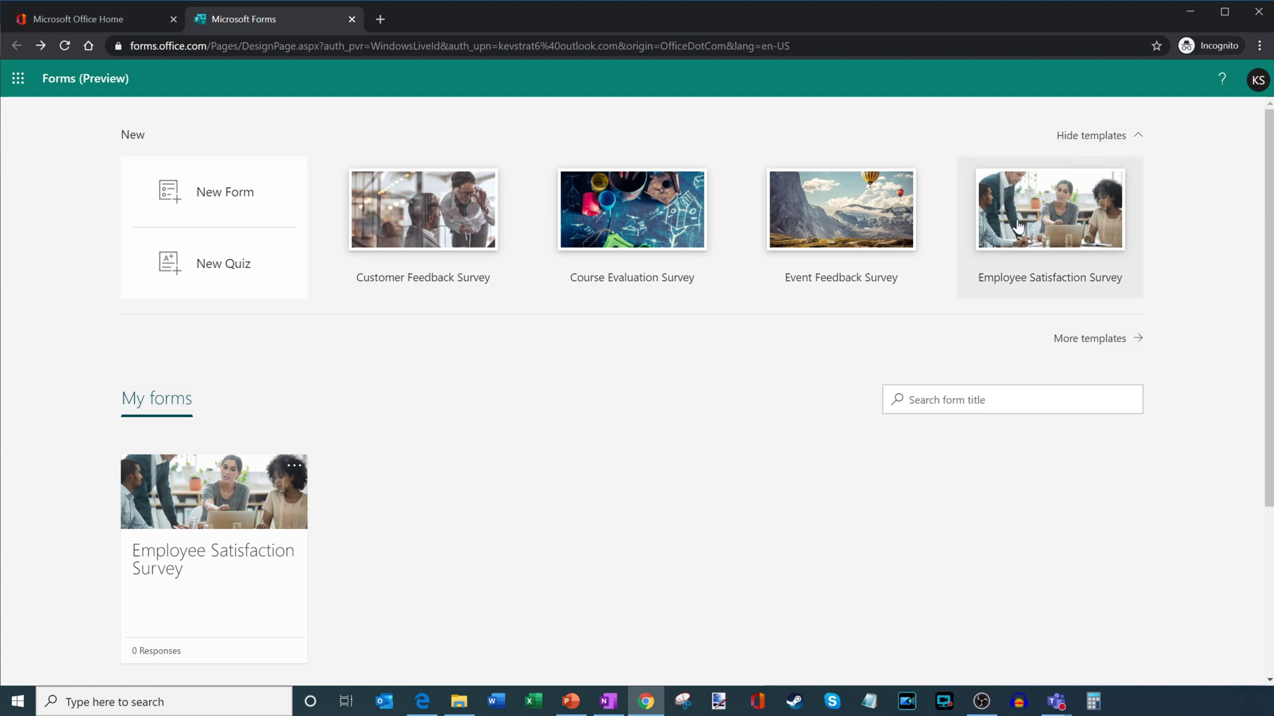
left_click(233, 500)
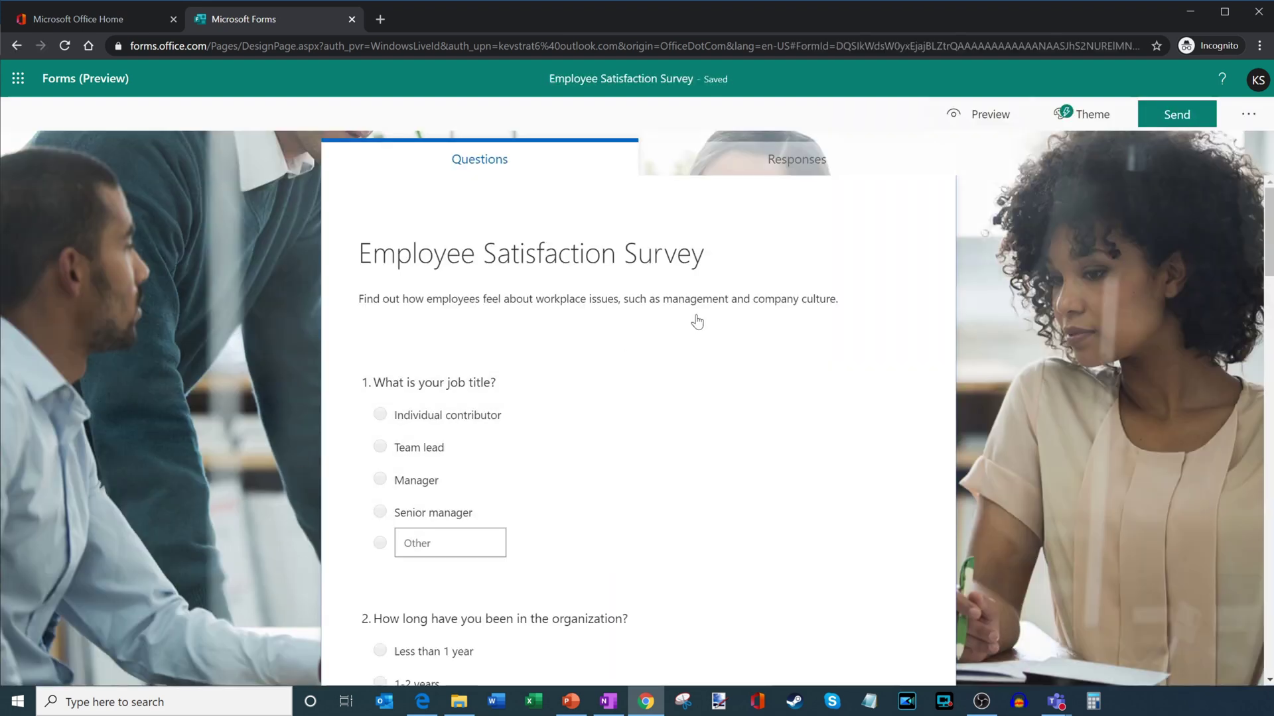
Scroll through the survey's questions and bring up the send and collect options.
left_click_drag(1269, 213, 1265, 118)
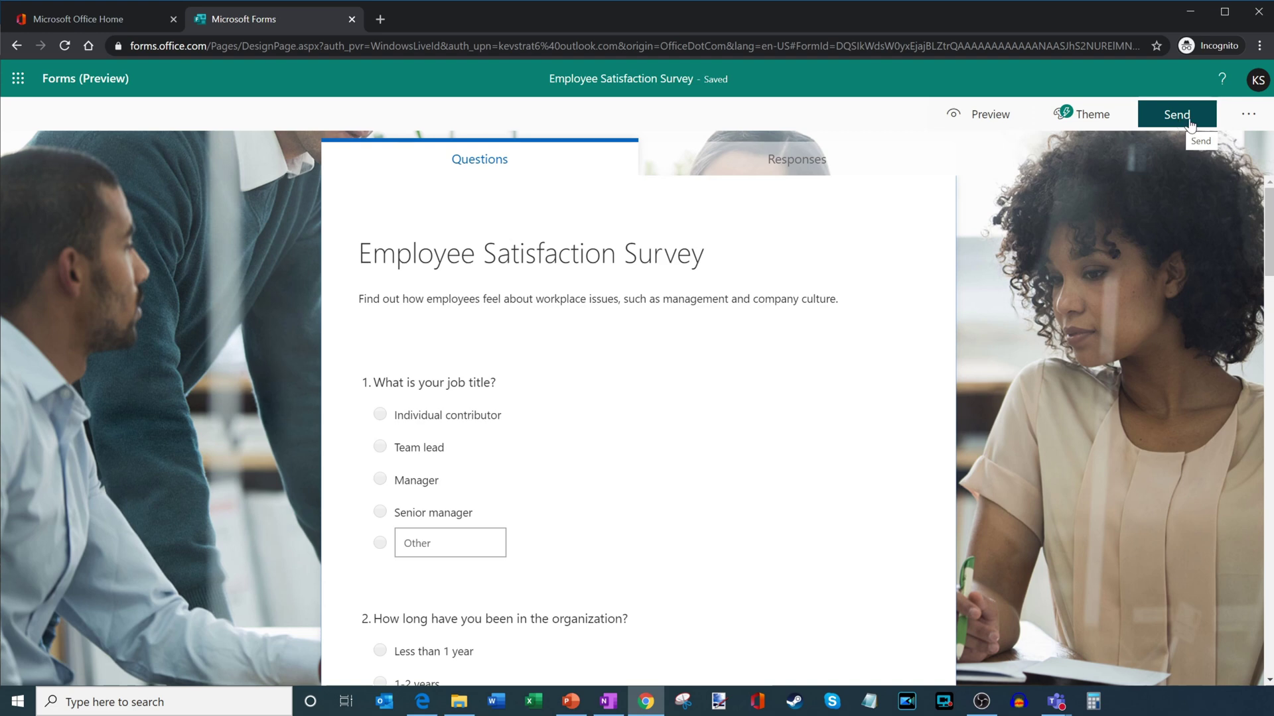
left_click(1190, 124)
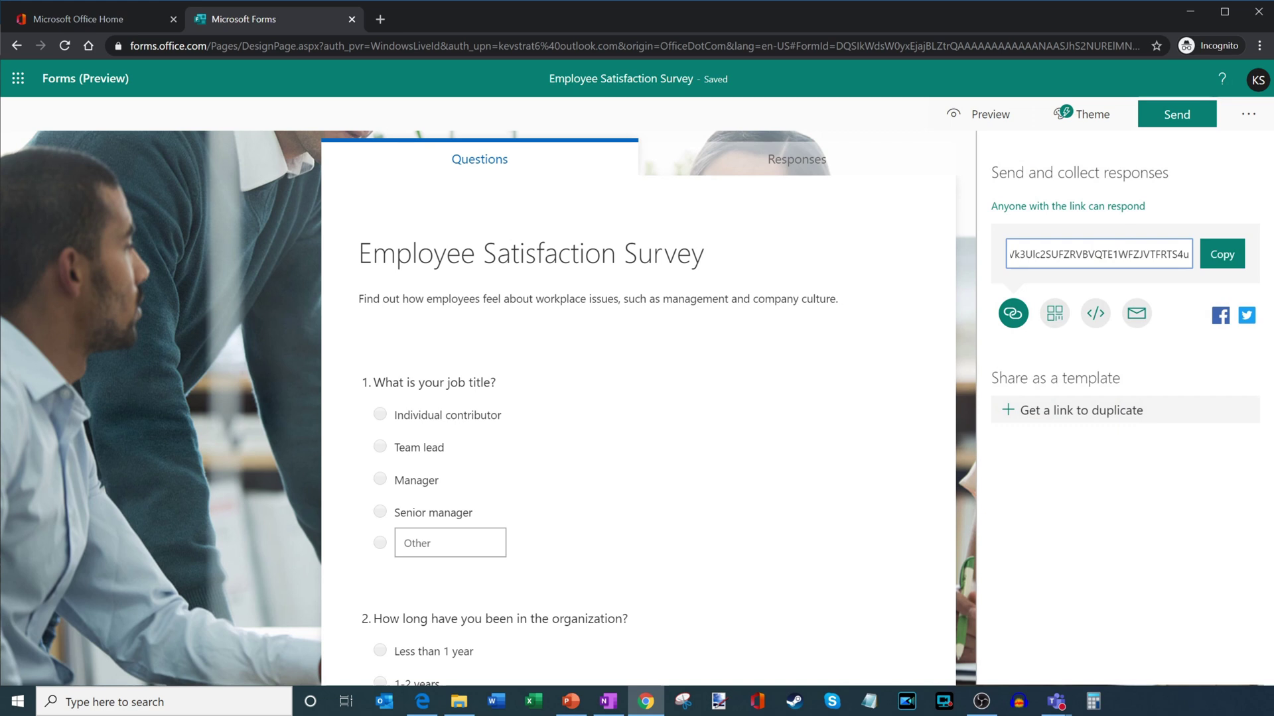
Copy the survey's anyone-can-respond link.
left_click(1215, 258)
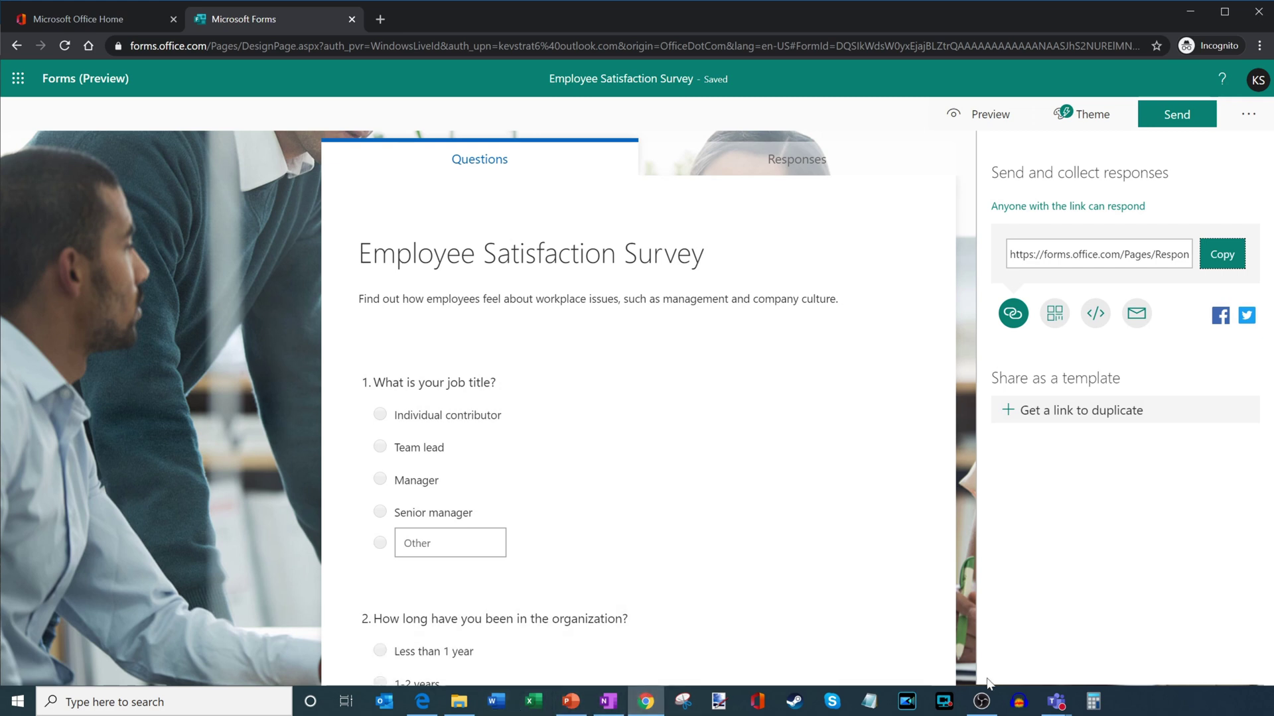
Post 'hey, take this poll!' and the survey link in the meeting chat, then minimize the meeting.
mouse_move(1056, 701)
left_click(1025, 618)
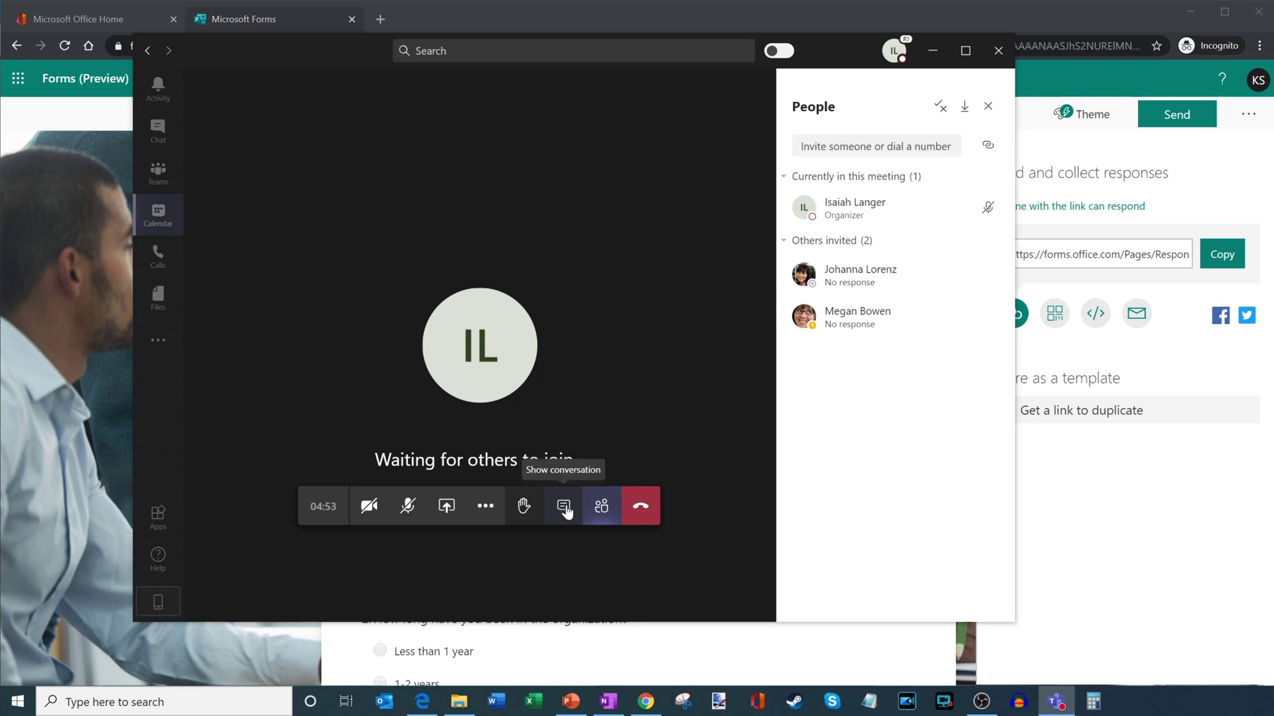
left_click(569, 519)
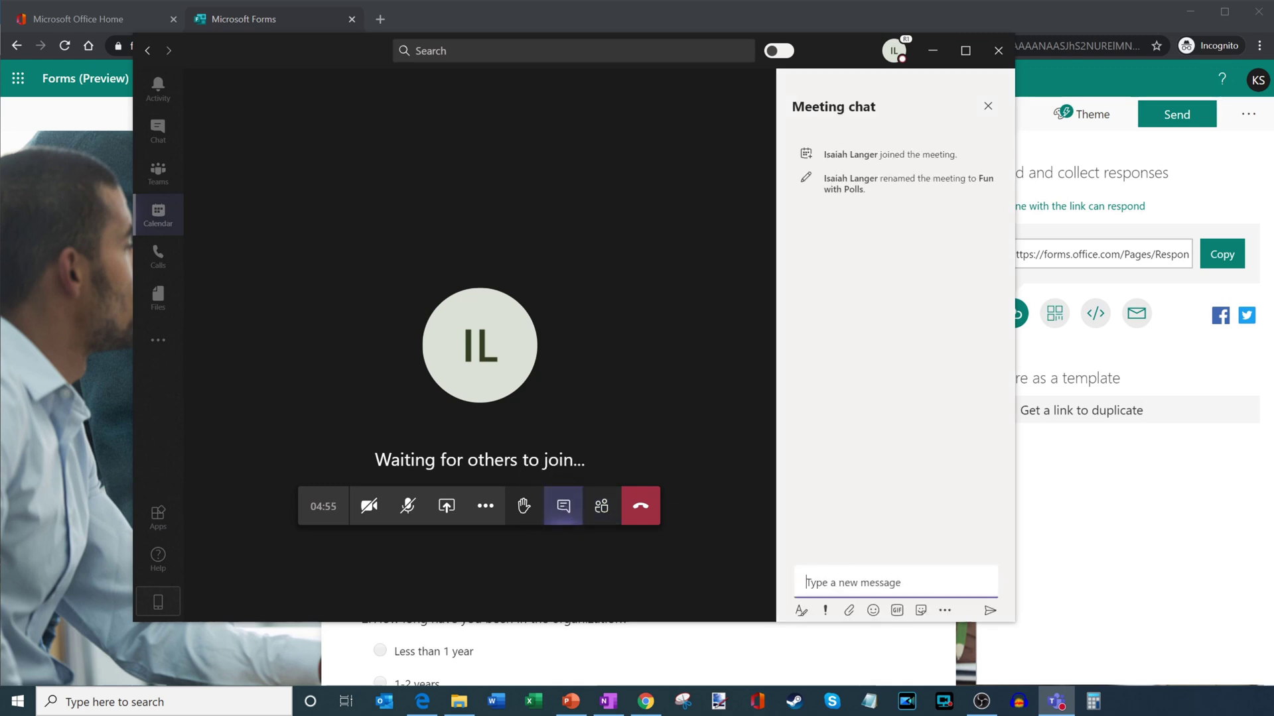
type("hey, take this")
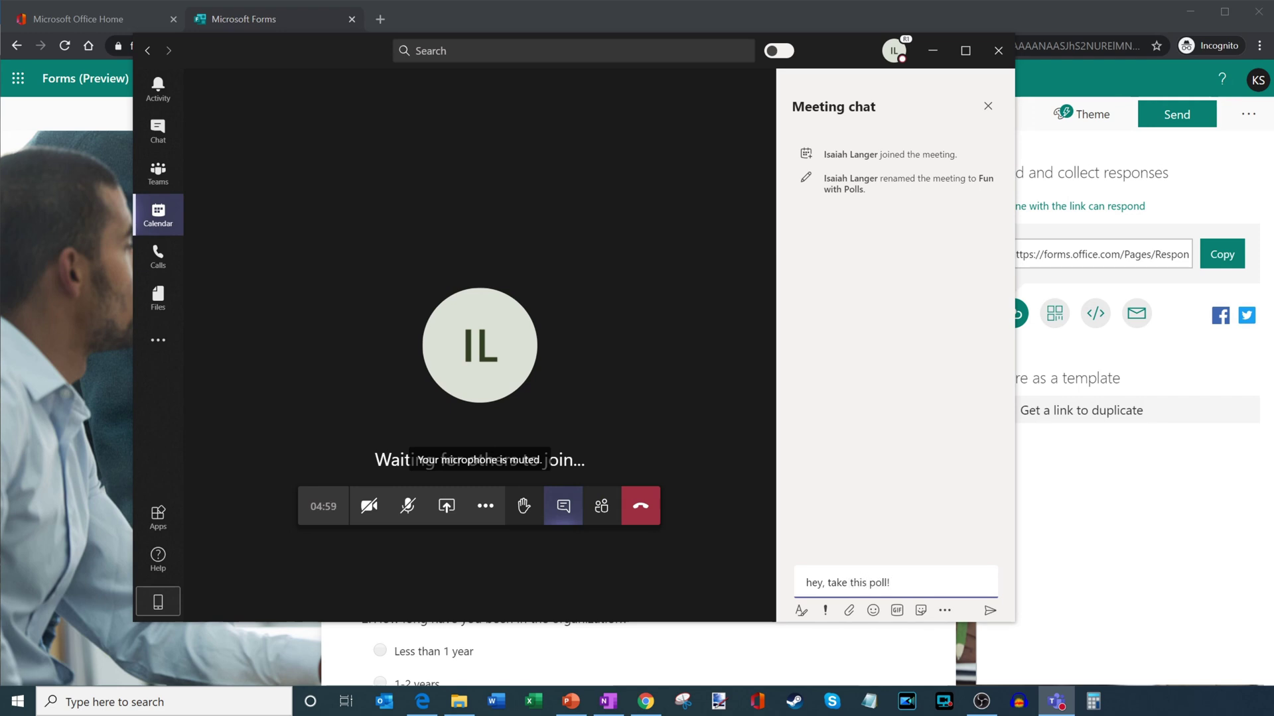
type(" poll!")
key("Return")
key("ctrl+v")
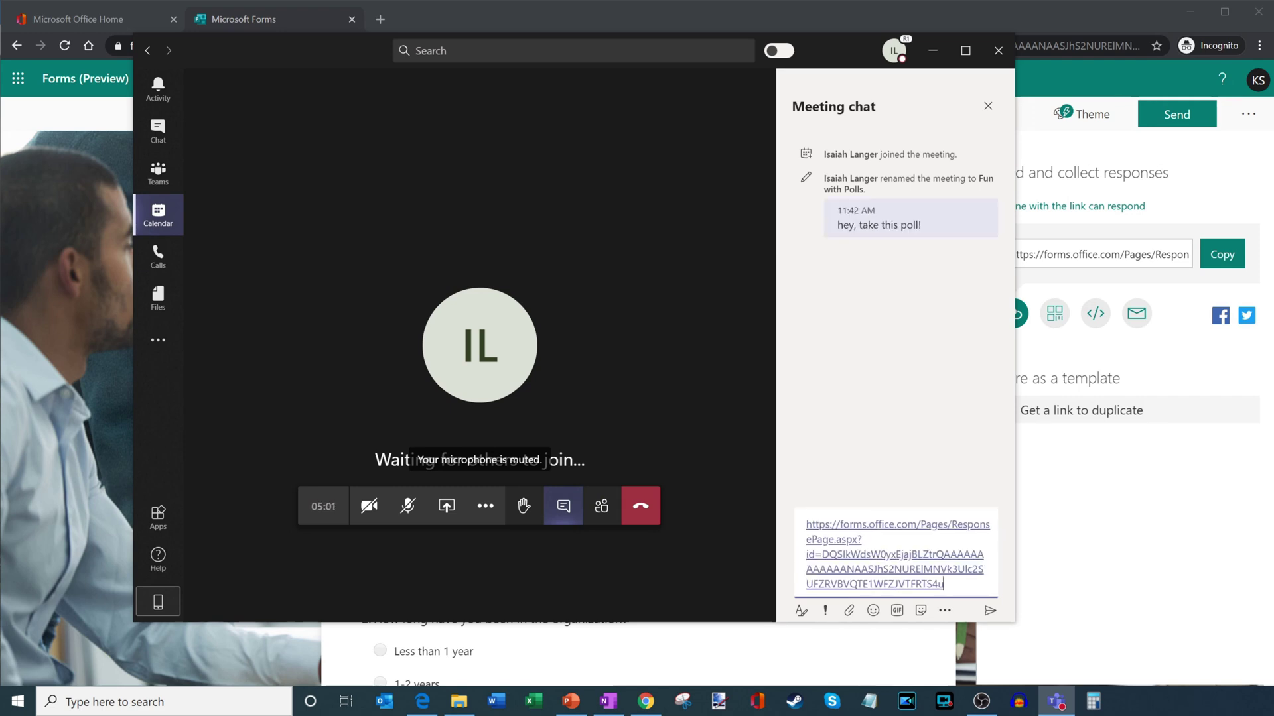
key("Return")
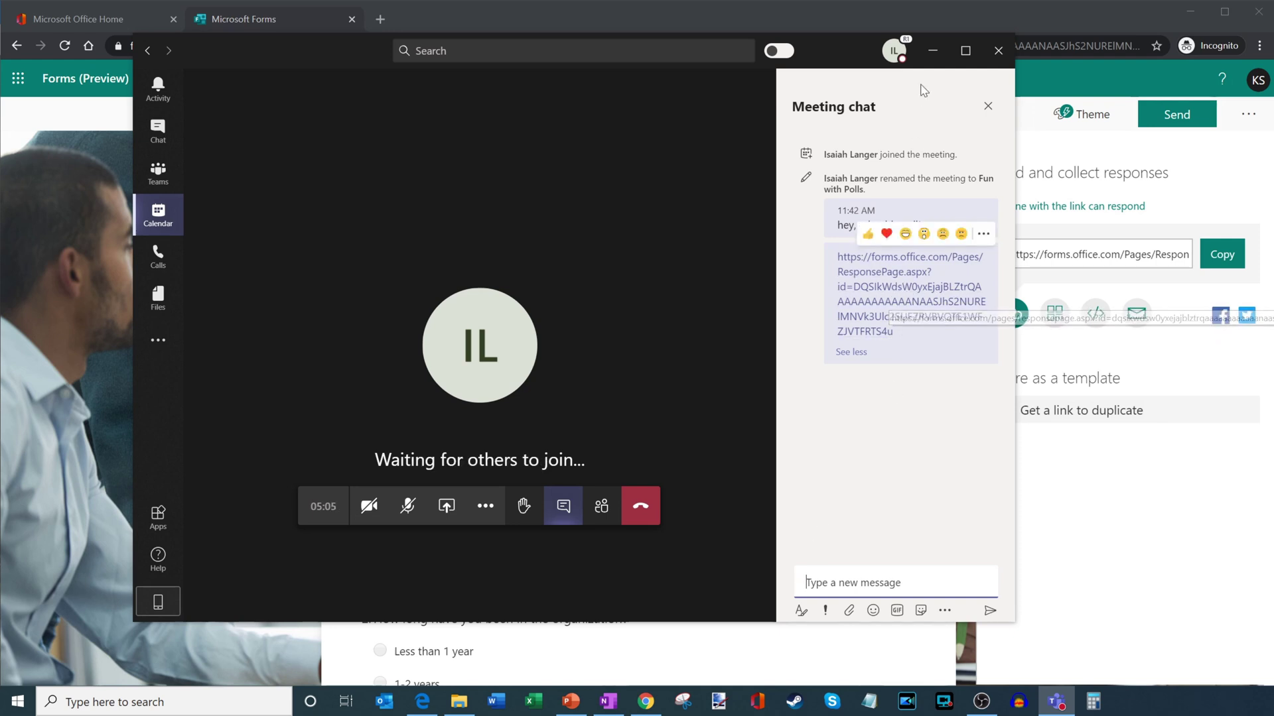
left_click(933, 51)
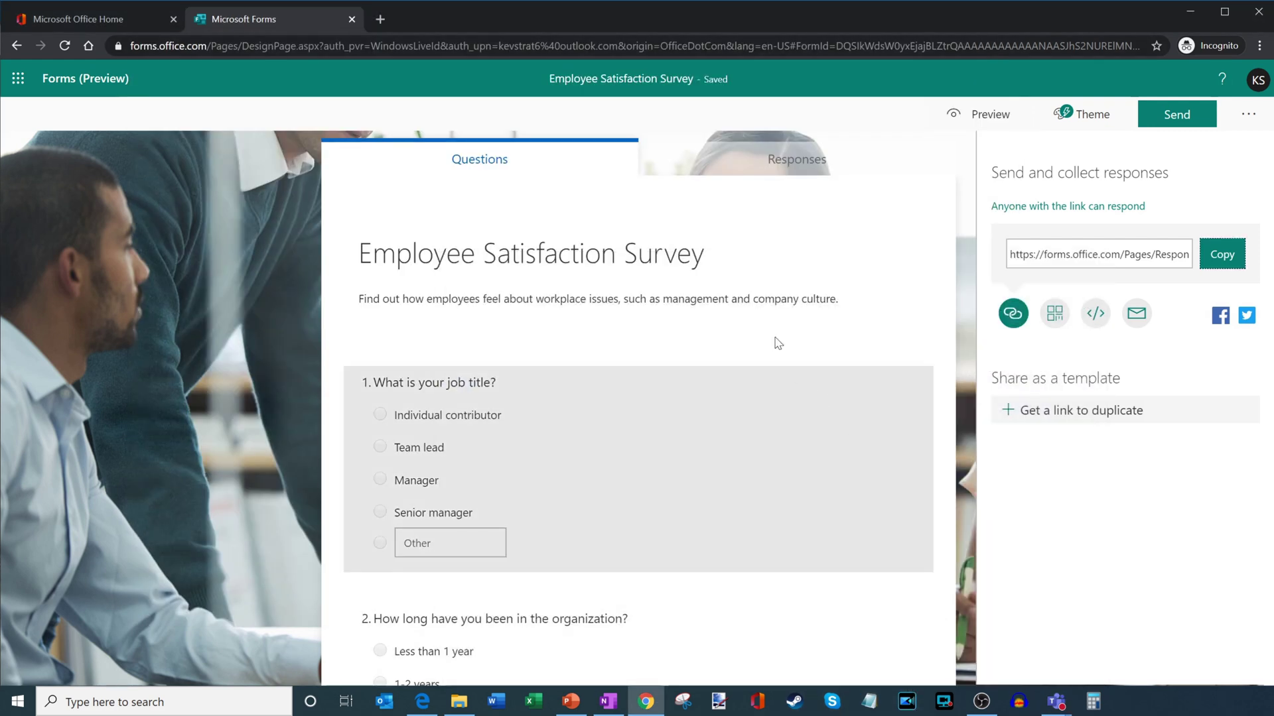
Check the survey's Responses tab showing 0 responses and Active status.
left_click(780, 166)
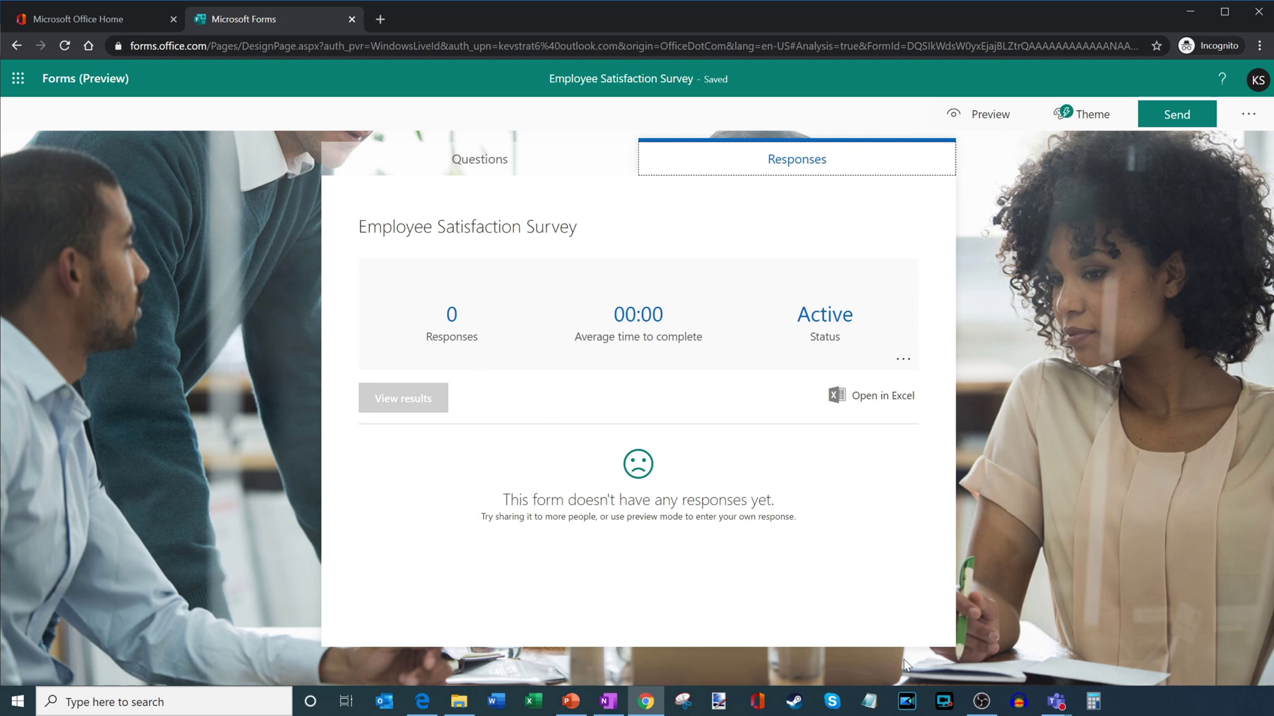
left_click(1056, 702)
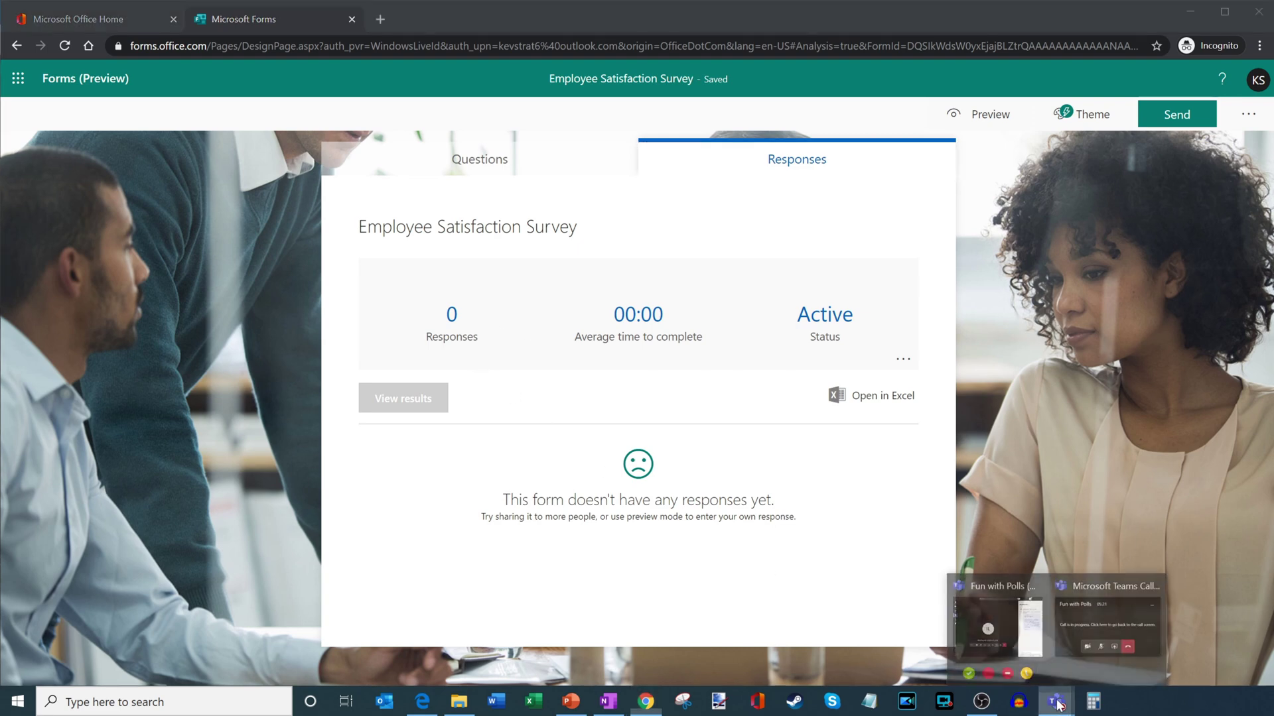
Share the Microsoft Forms browser window with the Responses page to the meeting.
left_click(1027, 632)
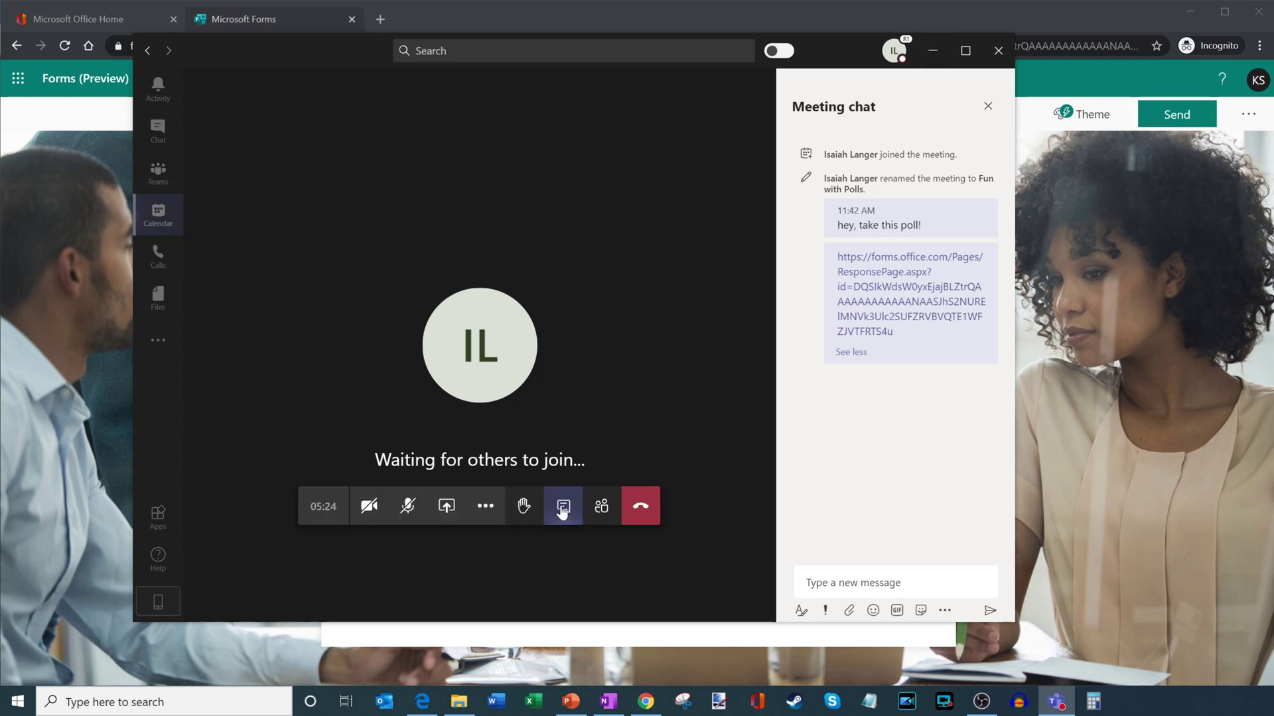
left_click(451, 508)
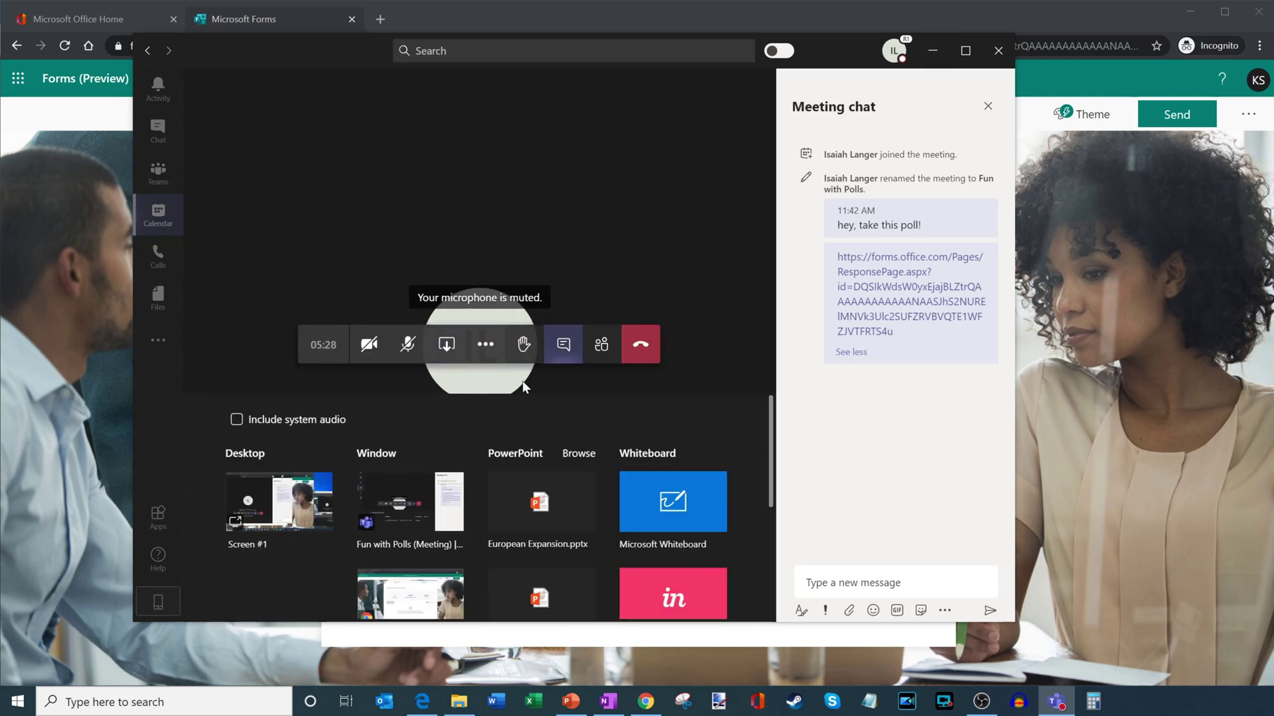
scroll(506, 430, "down", 2)
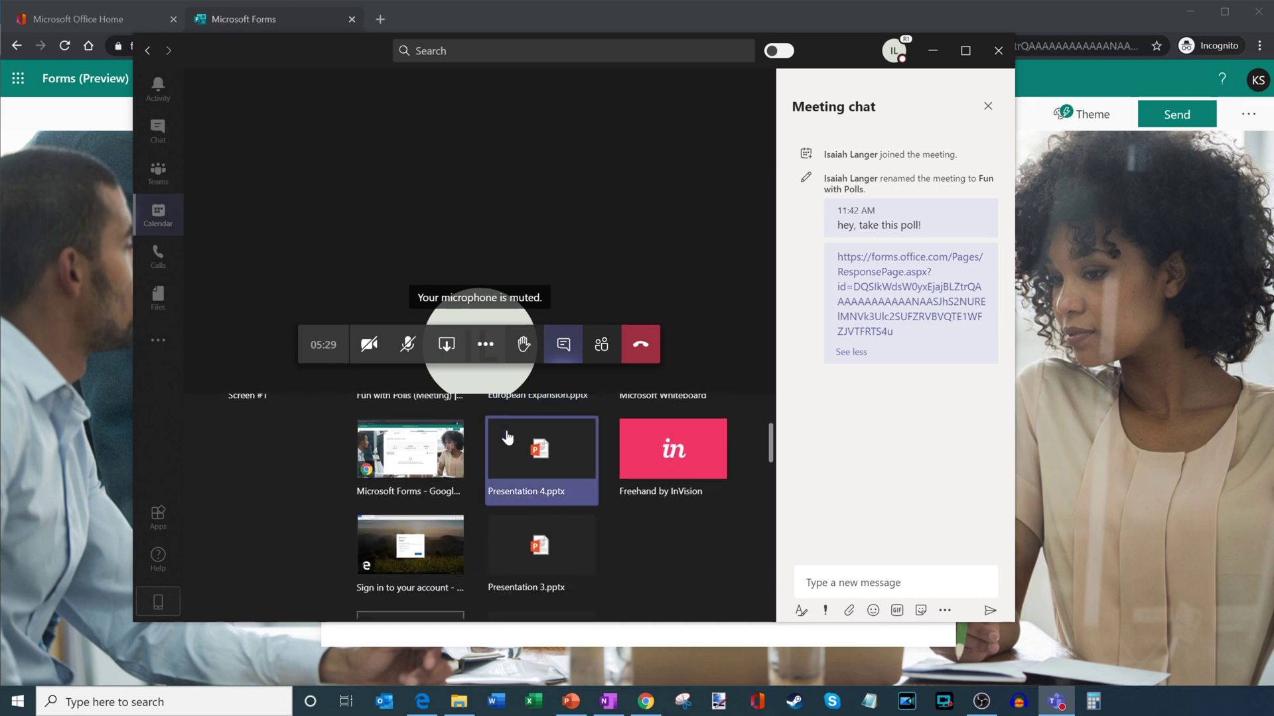
left_click(407, 464)
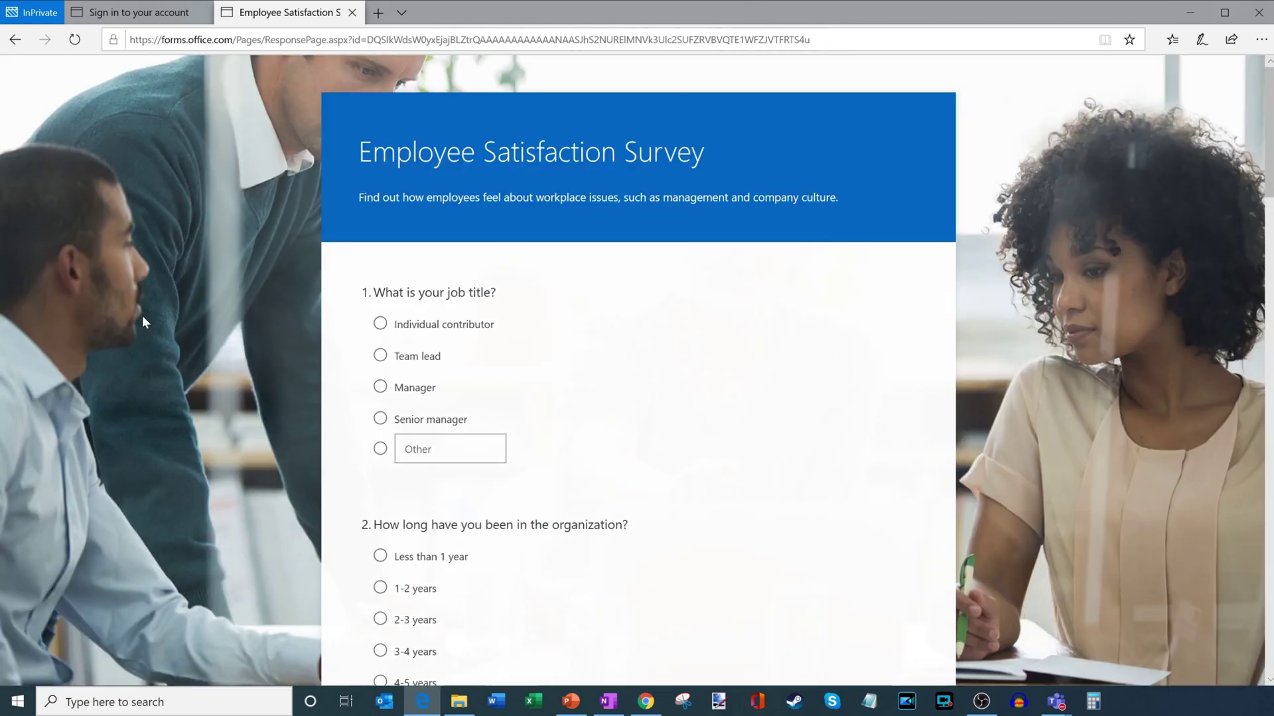
Answer Manager for job title, More than 5 years for tenure, and 31-40 for age group.
scroll(156, 321, "down", 10)
scroll(216, 405, "up", 10)
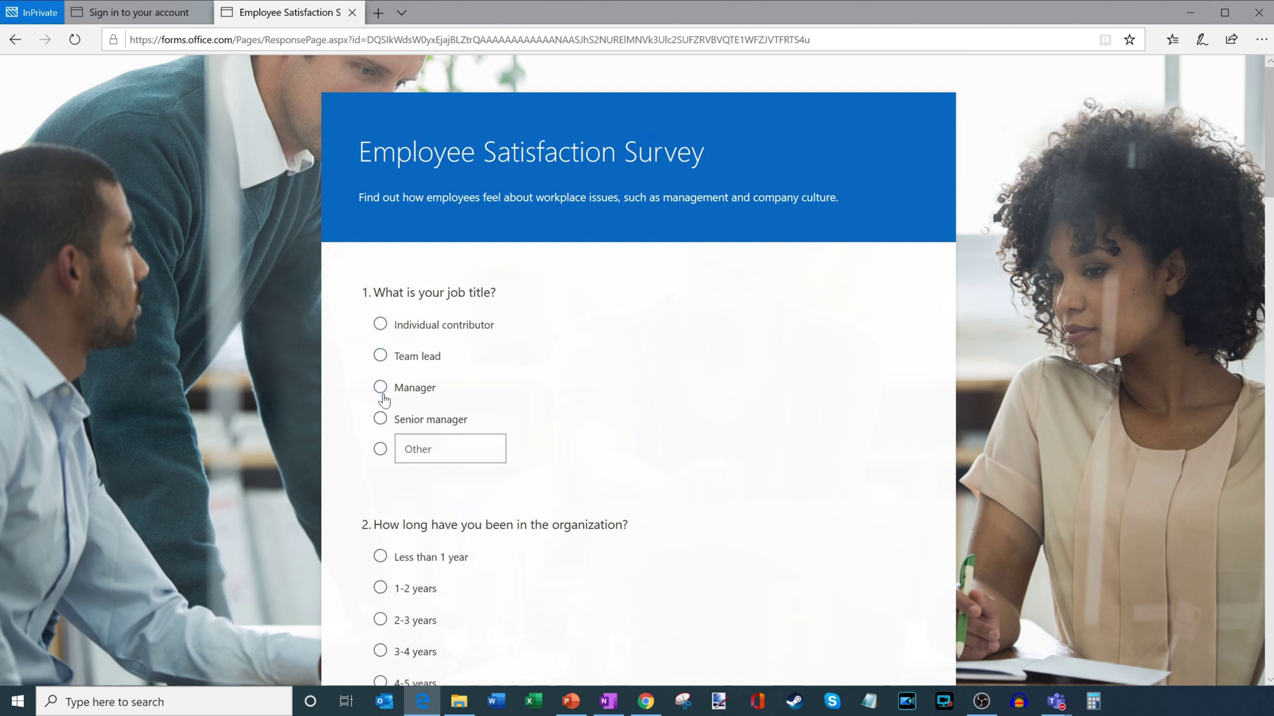
left_click(382, 394)
scroll(385, 402, "down", 4)
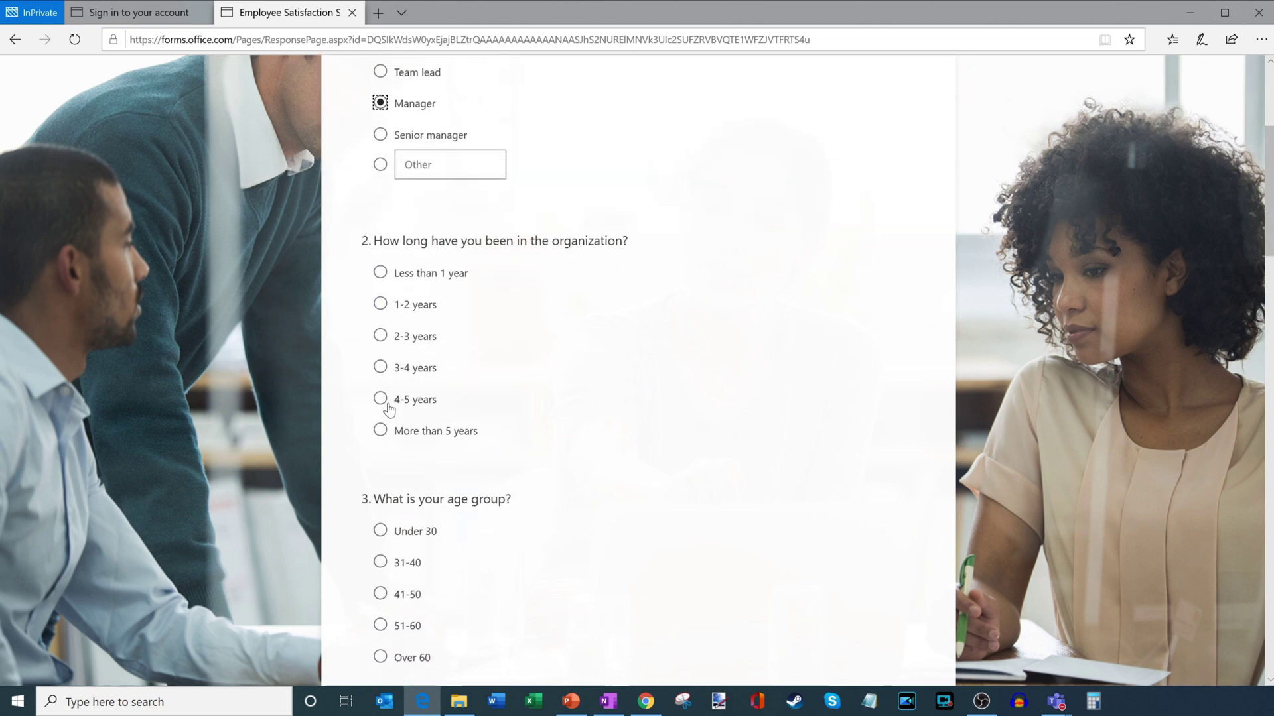
left_click(380, 430)
scroll(603, 407, "down", 3)
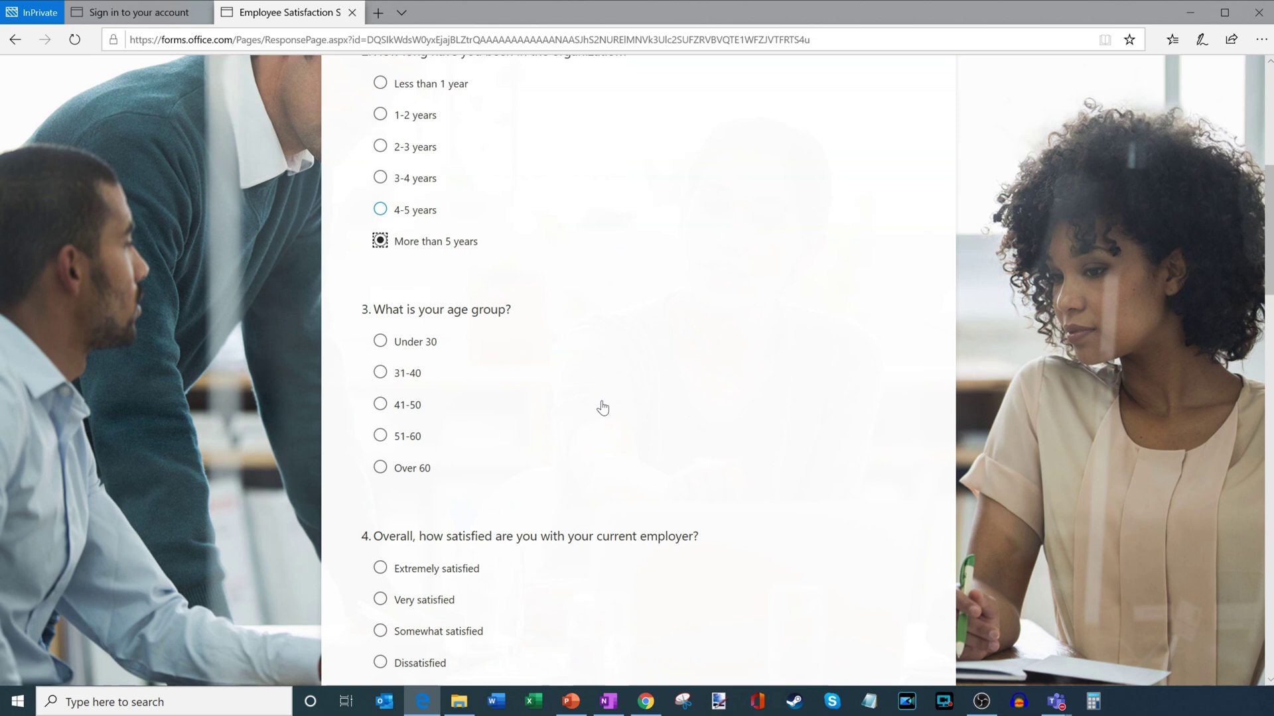
left_click(379, 373)
Rate overall satisfaction Extremely satisfied and Agree with the first professional growth statement.
scroll(723, 379, "down", 3)
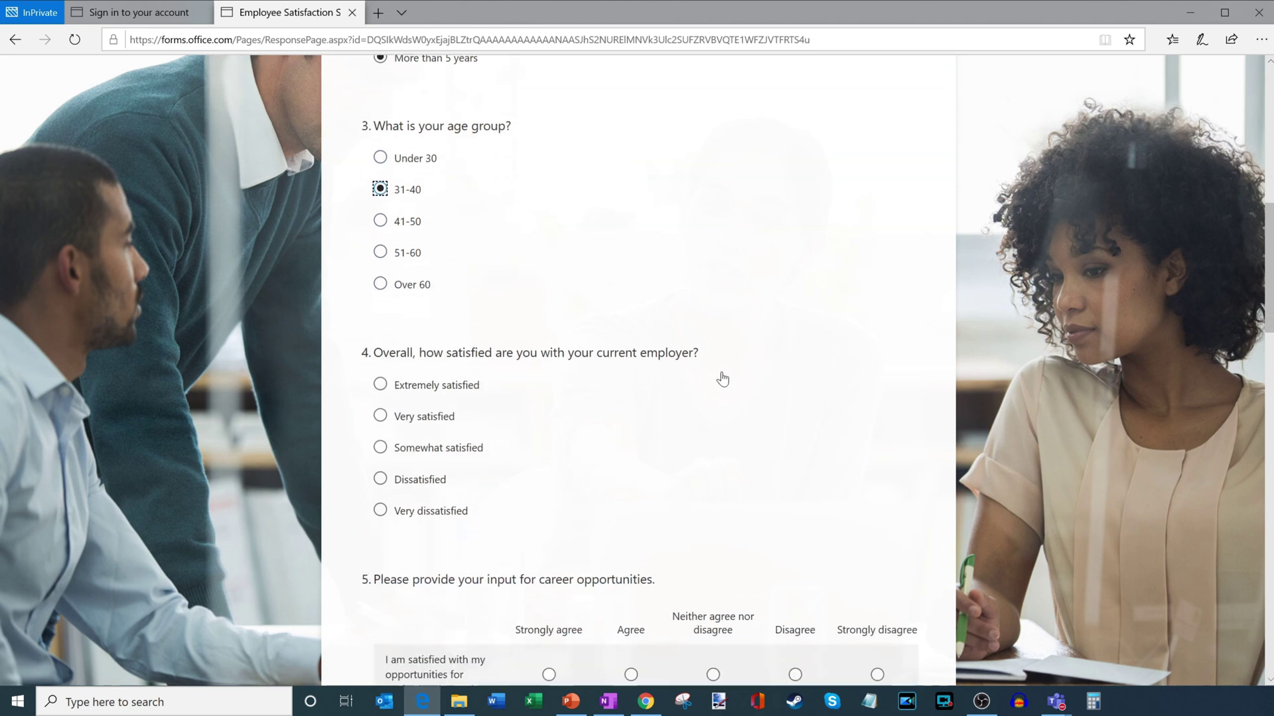
scroll(664, 391, "down", 2)
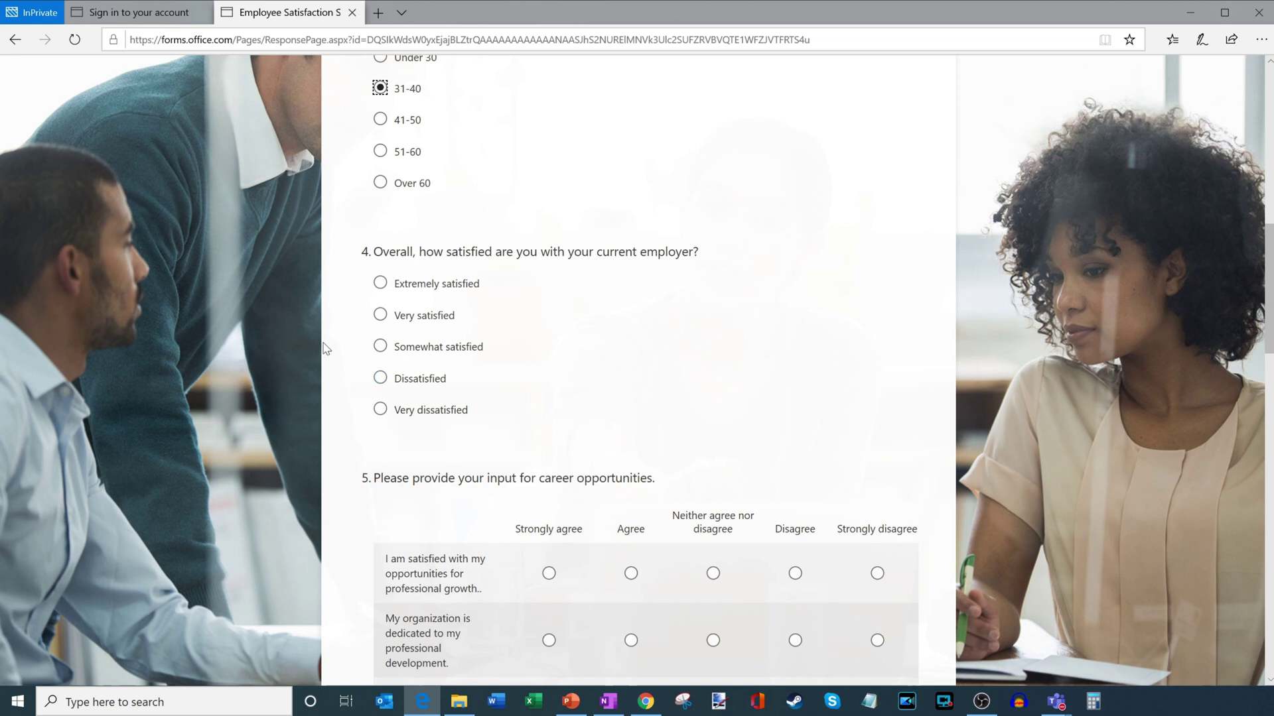
left_click(379, 283)
scroll(344, 312, "down", 4)
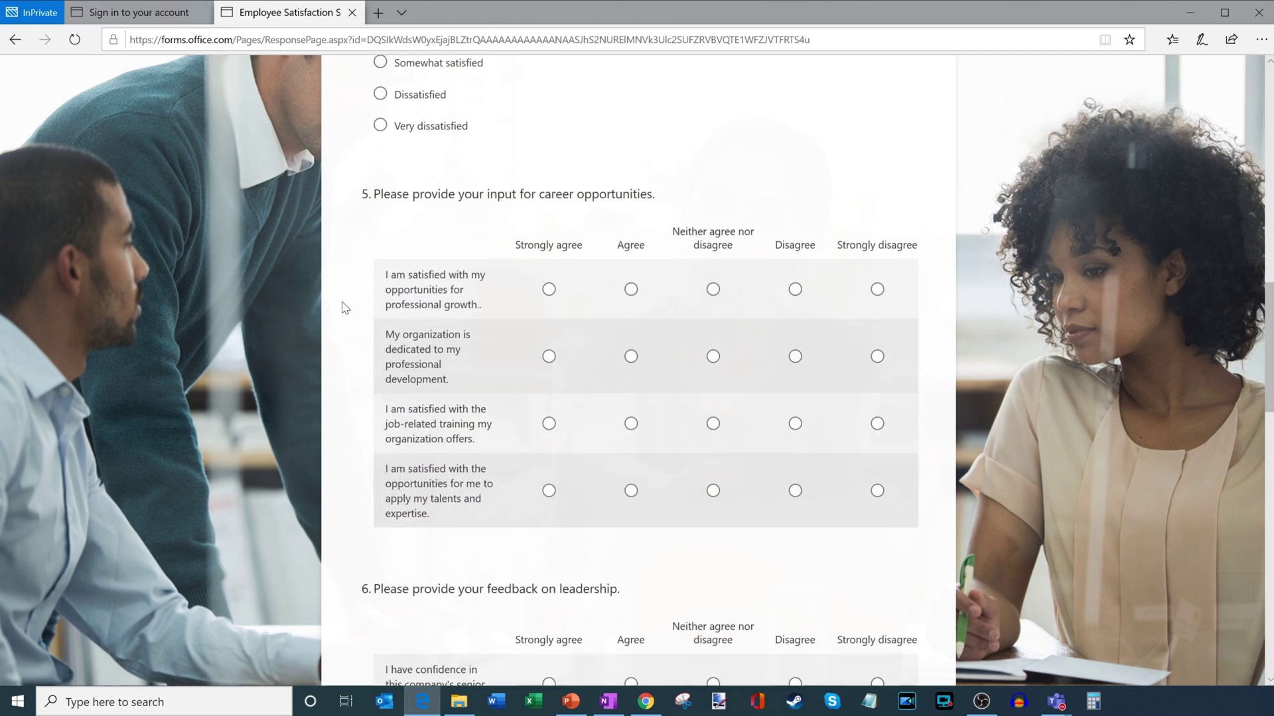
left_click(630, 290)
Rate the remaining growth rows (neutral, strongly agree, disagree) and leadership rows (agree, disagree, strongly agree).
left_click(713, 357)
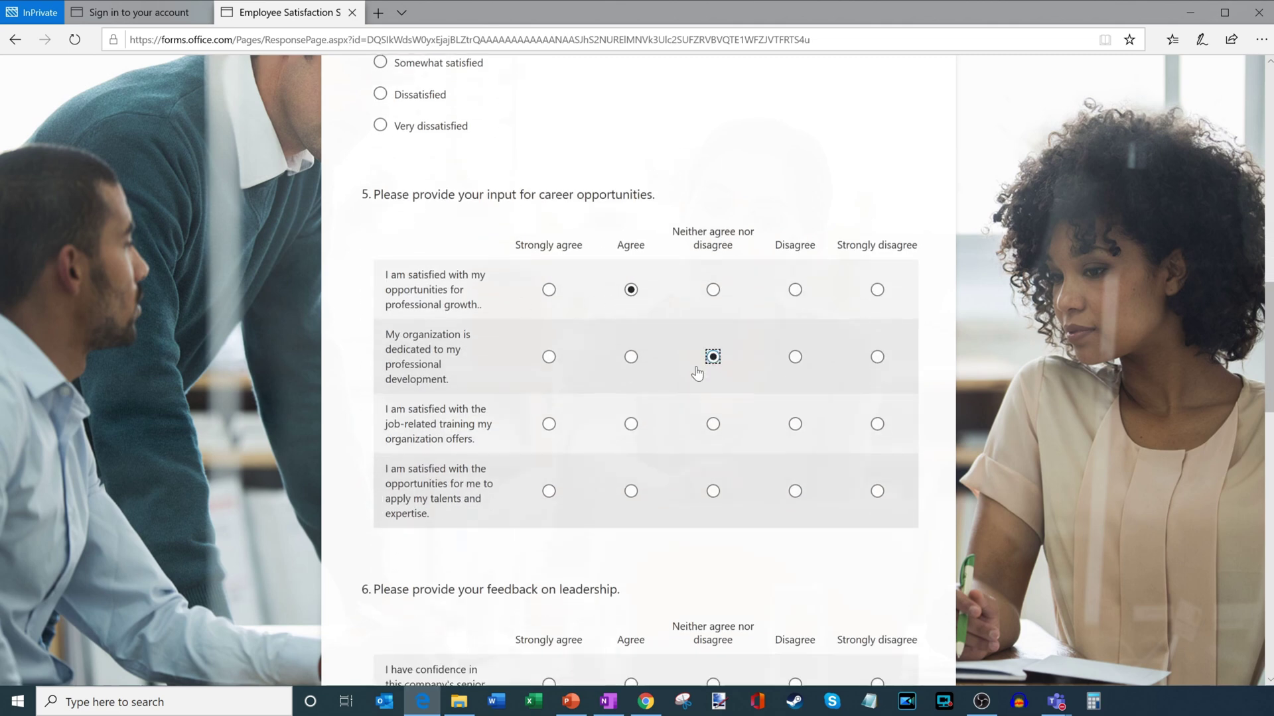
left_click(549, 424)
left_click(794, 491)
scroll(834, 473, "down", 6)
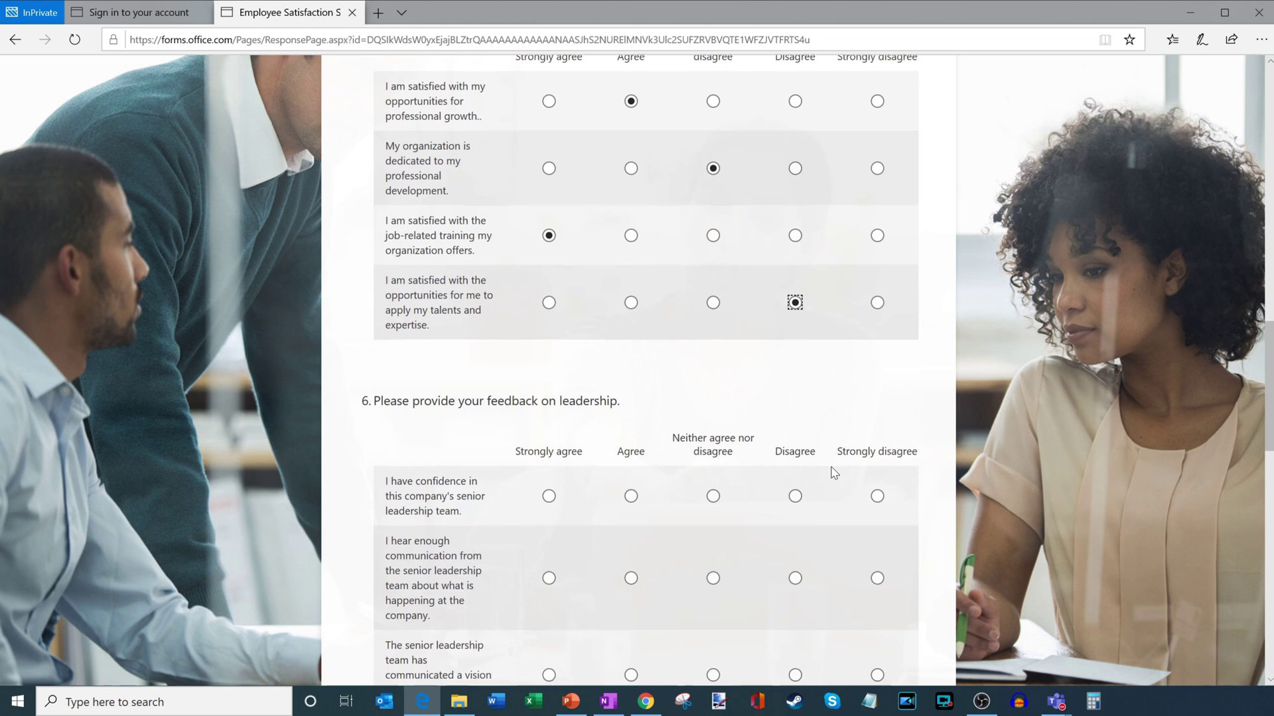
left_click(630, 306)
left_click(795, 388)
left_click(548, 484)
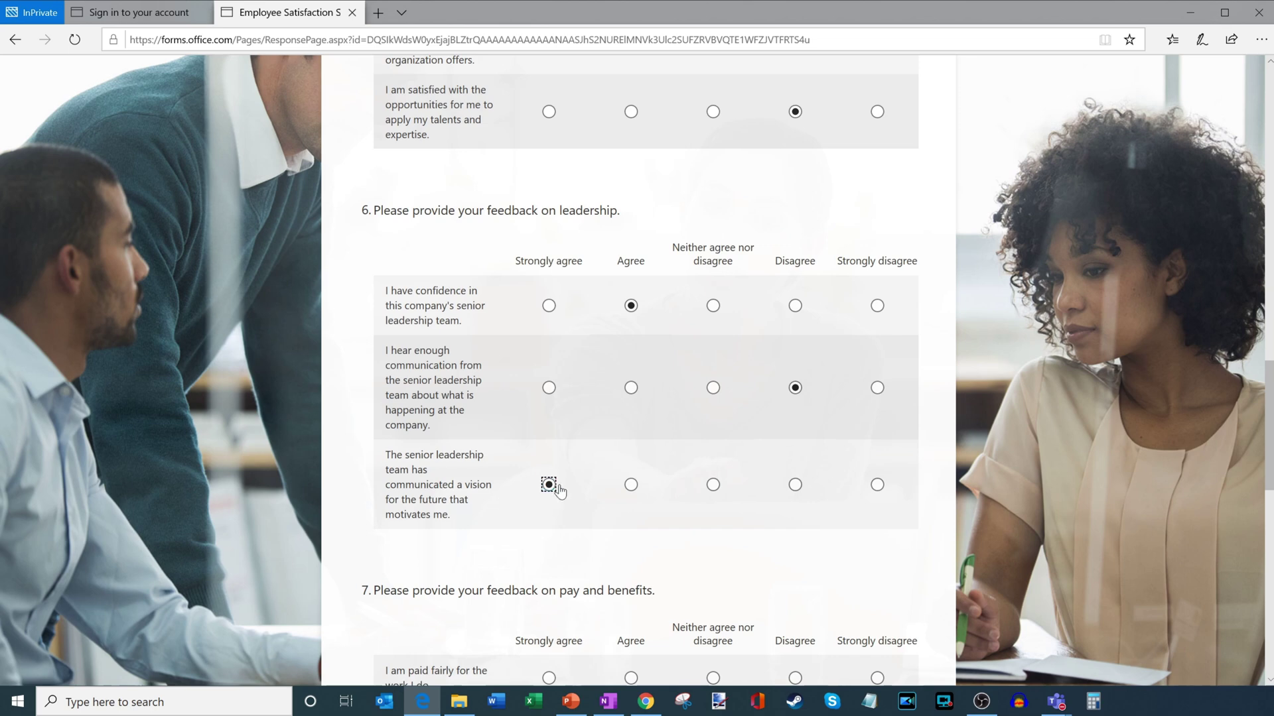
Rate pay rows agree, neutral, strongly agree, and communication rows agree, neutral, strongly agree.
scroll(383, 401, "down", 4)
scroll(384, 401, "down", 2)
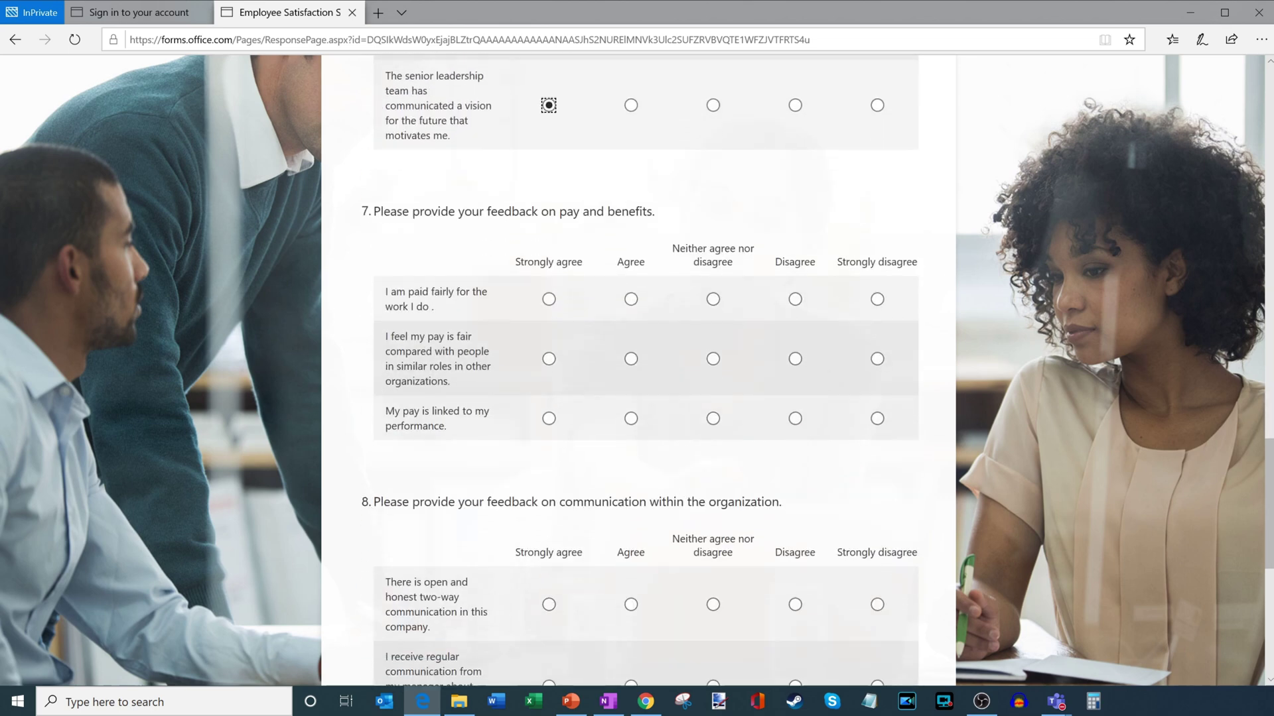
left_click(631, 299)
left_click(713, 359)
left_click(549, 418)
scroll(549, 428, "down", 4)
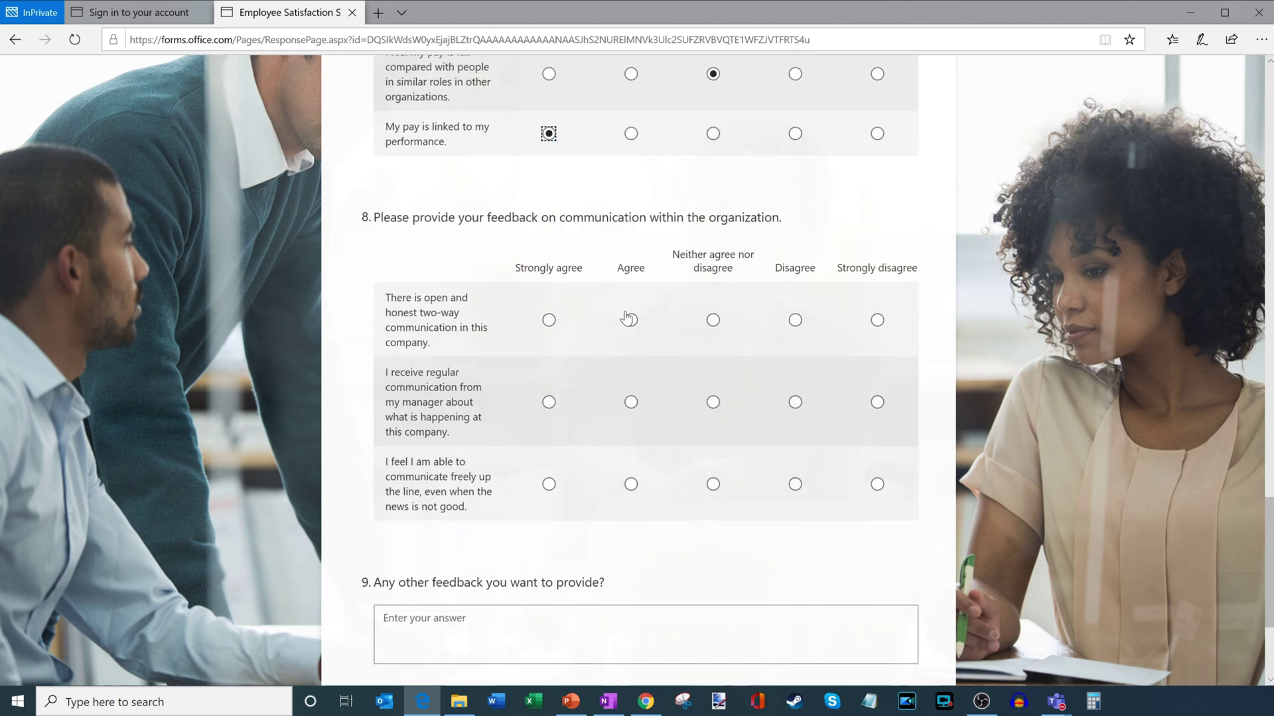
left_click(631, 320)
left_click(713, 402)
left_click(549, 485)
Enter 'great survey!' as extra feedback, submit the response, and close the respondent's browser.
scroll(568, 487, "down", 3)
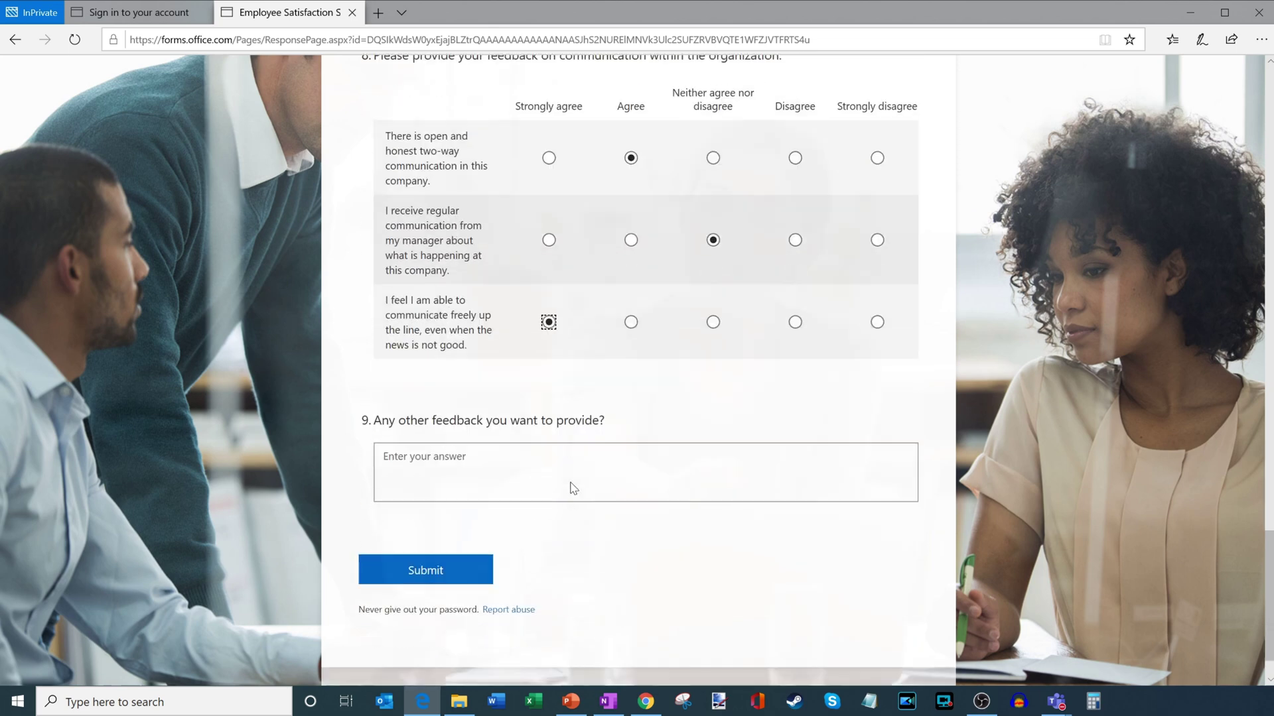
key("Tab")
type("grea")
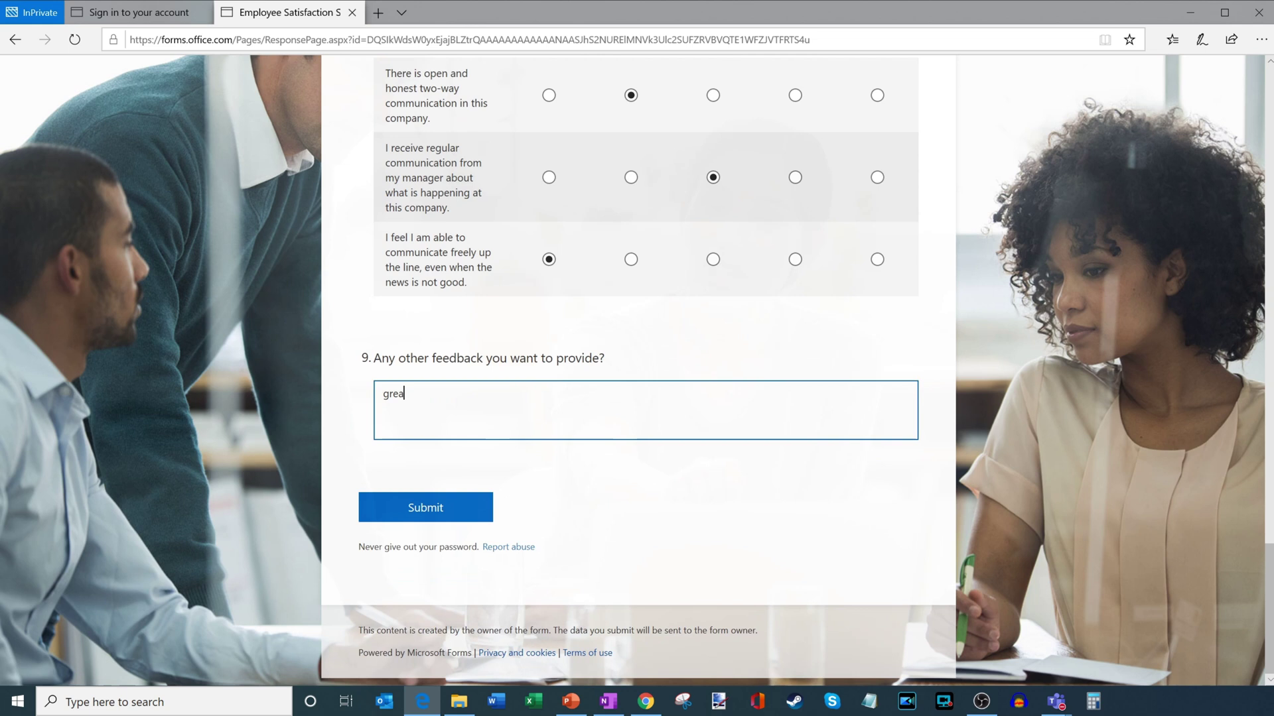
type("t survey!")
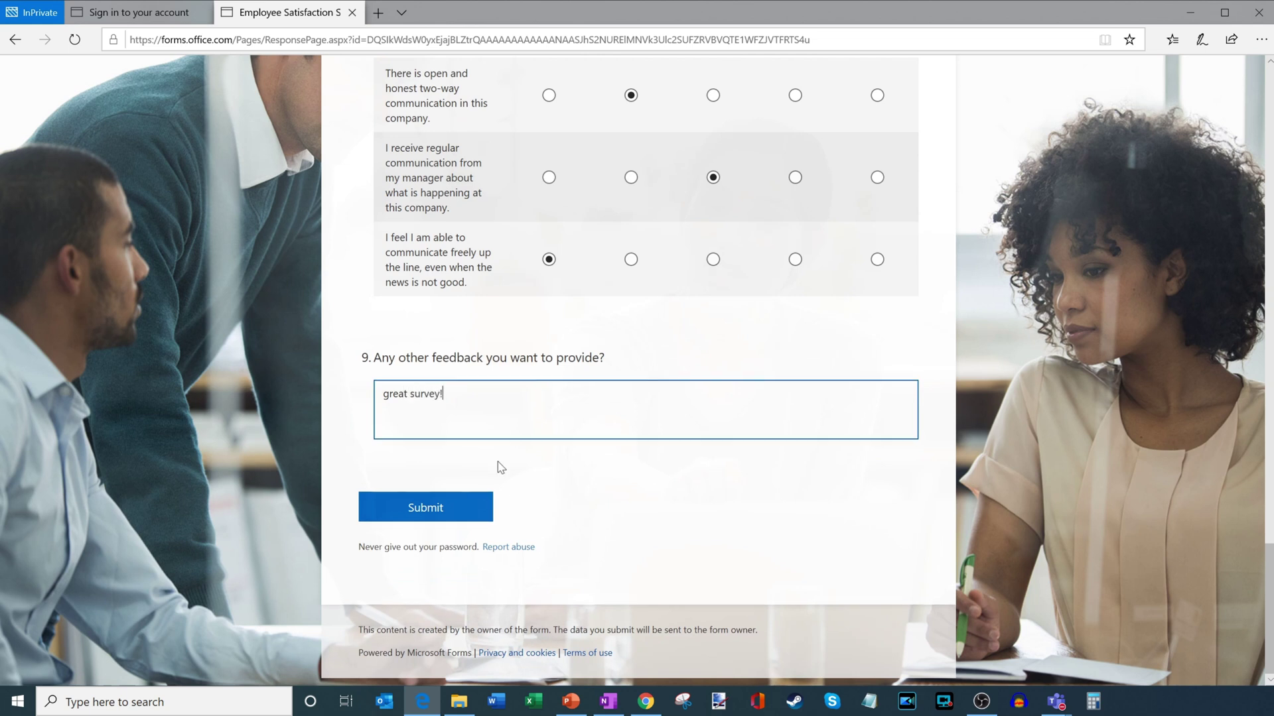
left_click(464, 508)
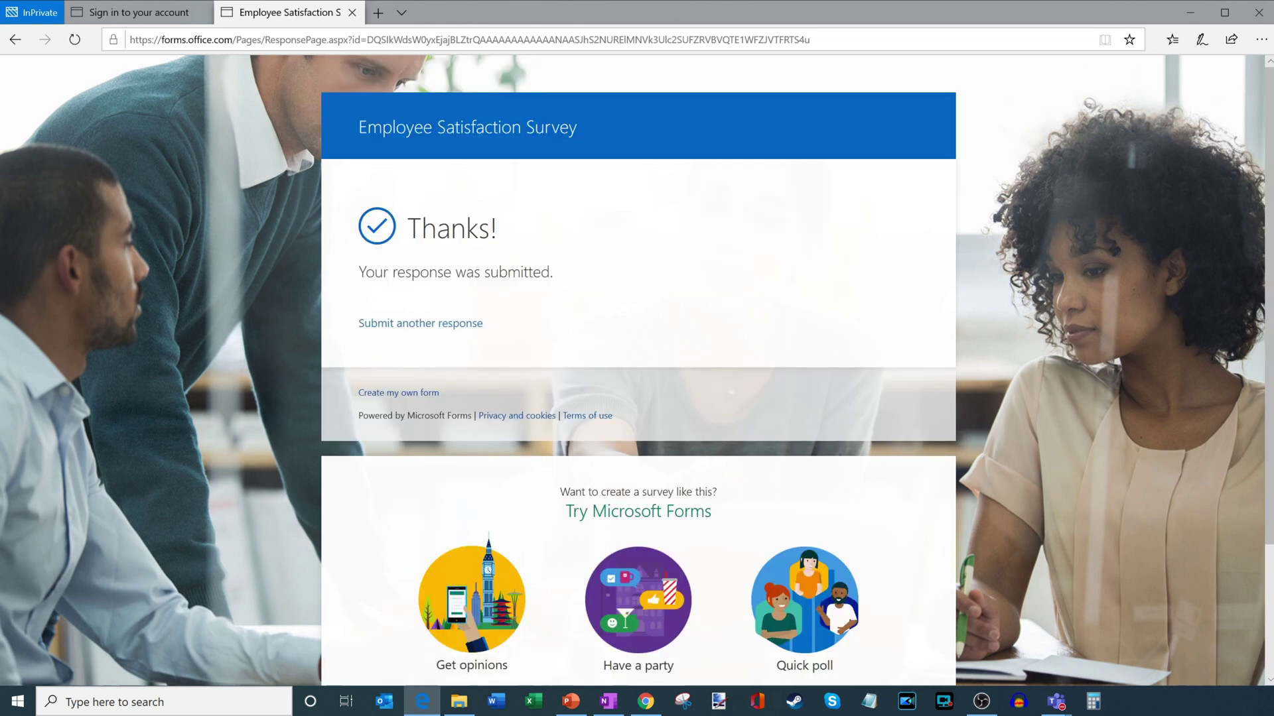
left_click(1188, 11)
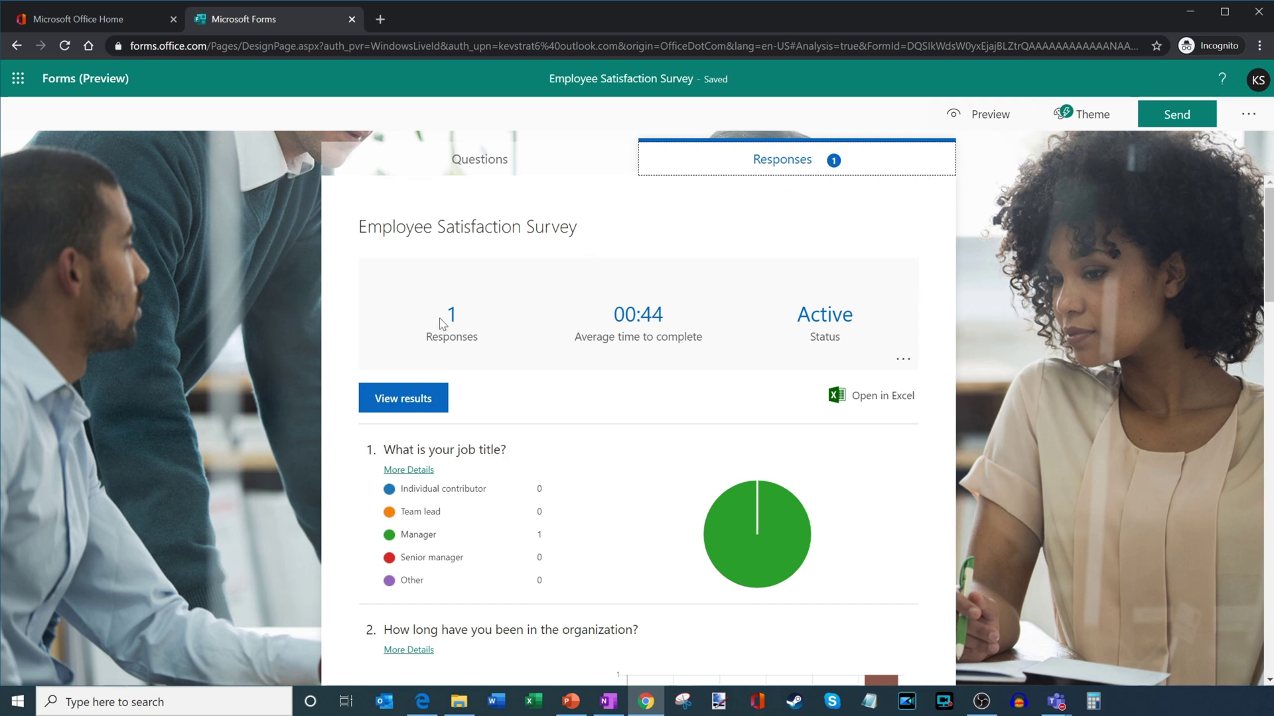
left_click_drag(443, 324, 694, 322)
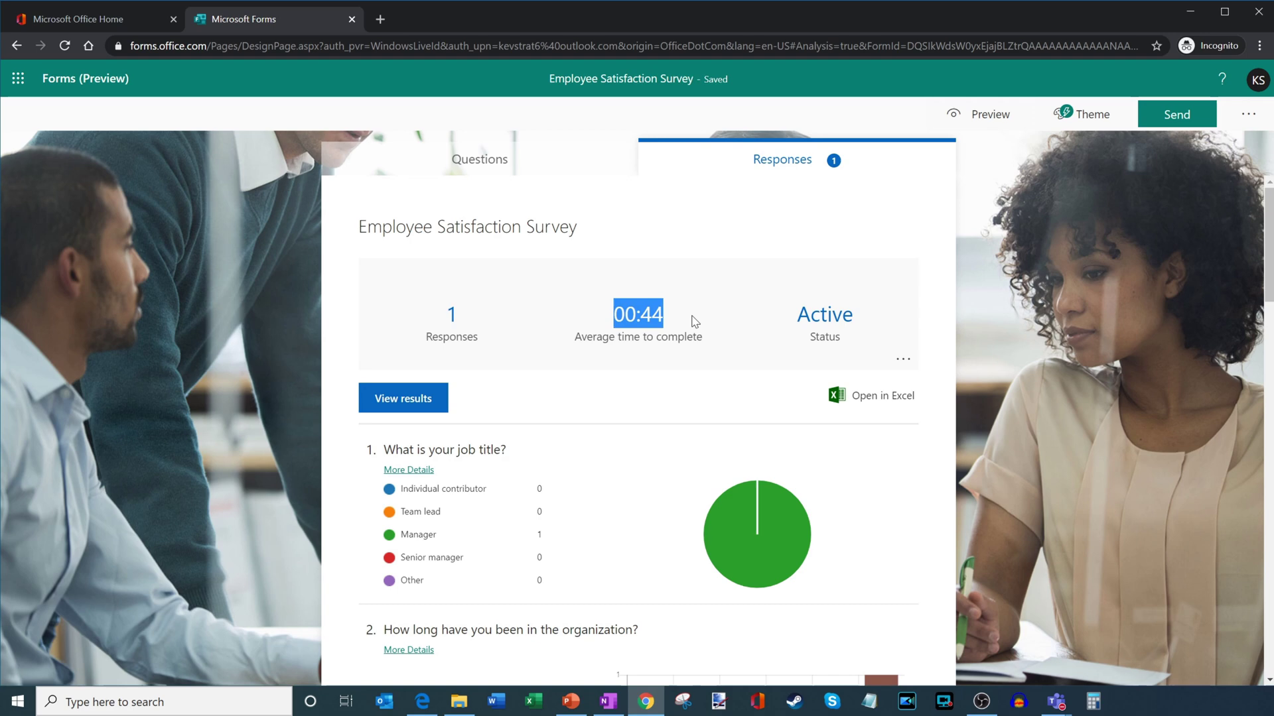
left_click(694, 322)
scroll(693, 322, "down", 3)
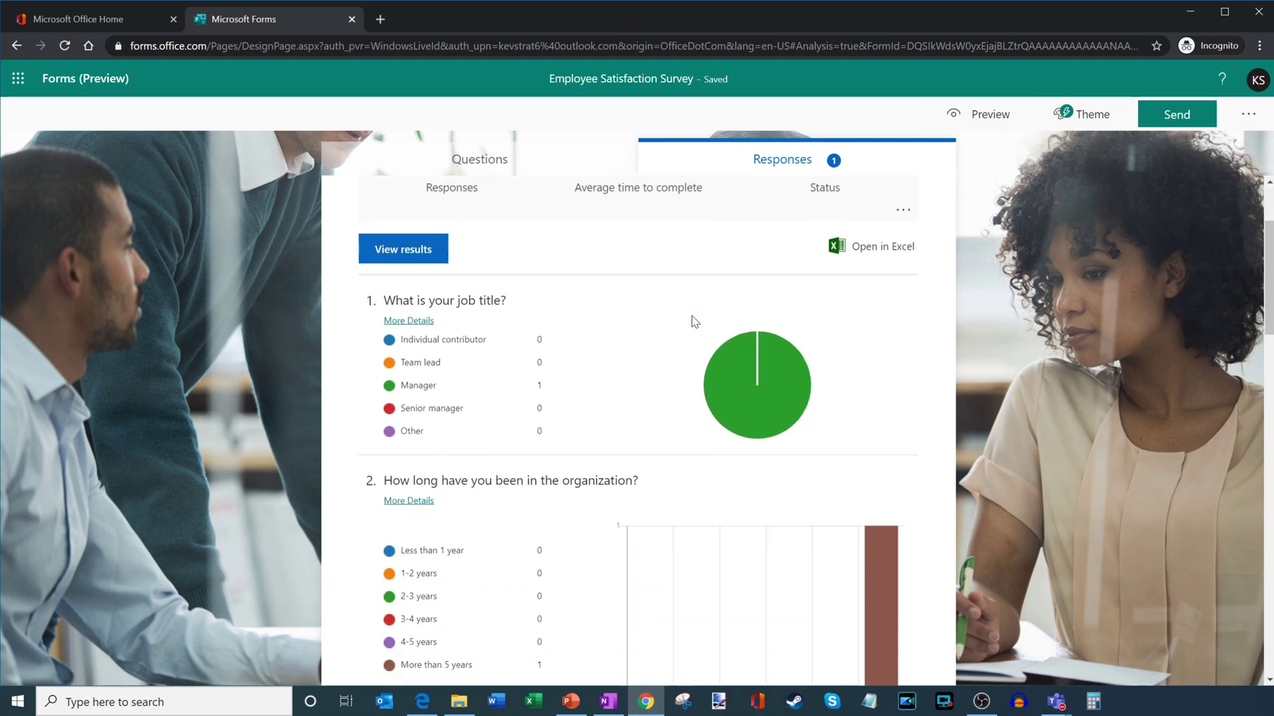
scroll(766, 359, "down", 5)
scroll(766, 359, "down", 4)
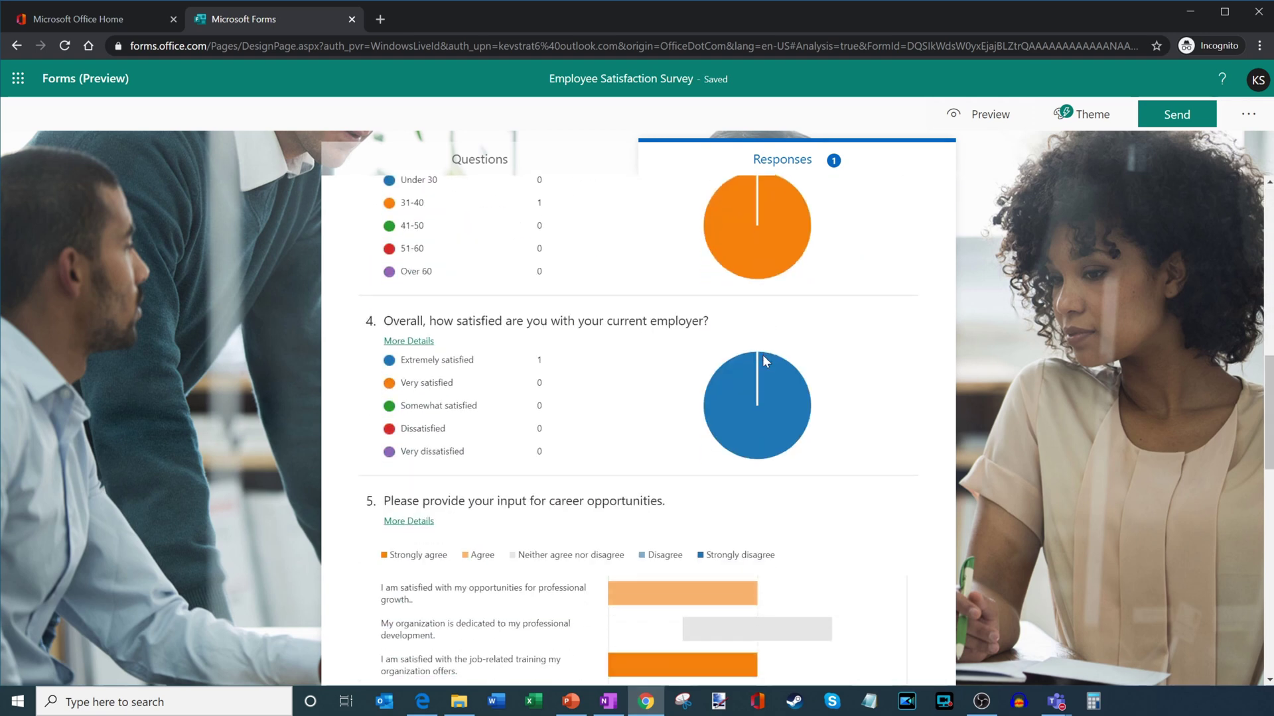
scroll(766, 359, "up", 12)
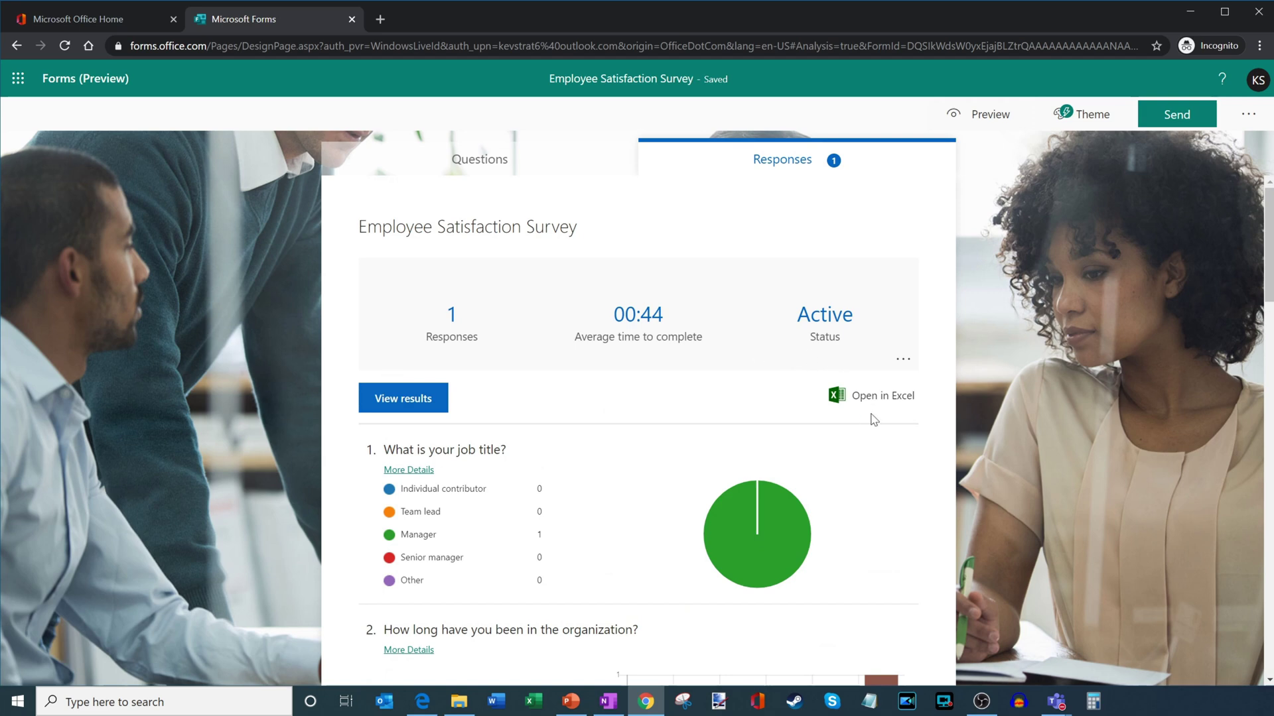
Bring the Teams meeting window forward from the taskbar.
mouse_move(1055, 702)
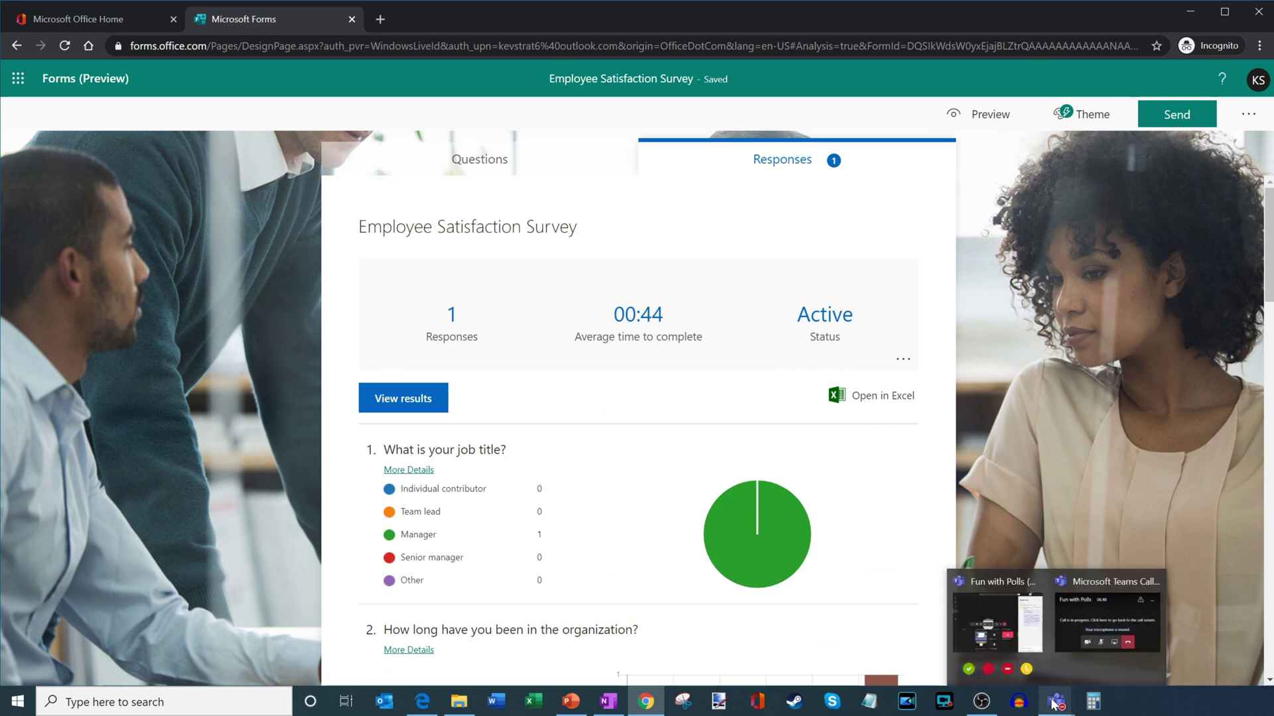